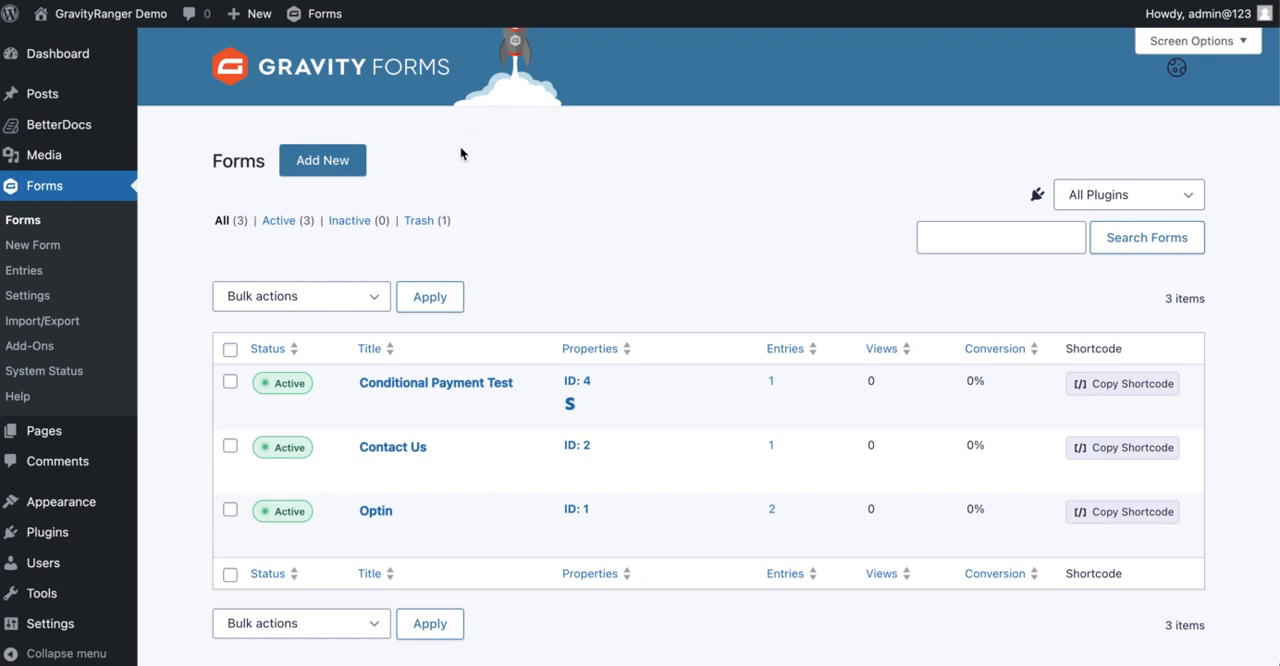
Open the confirmation settings of the Contact Us form
left_click(482, 430)
mouse_move(409, 467)
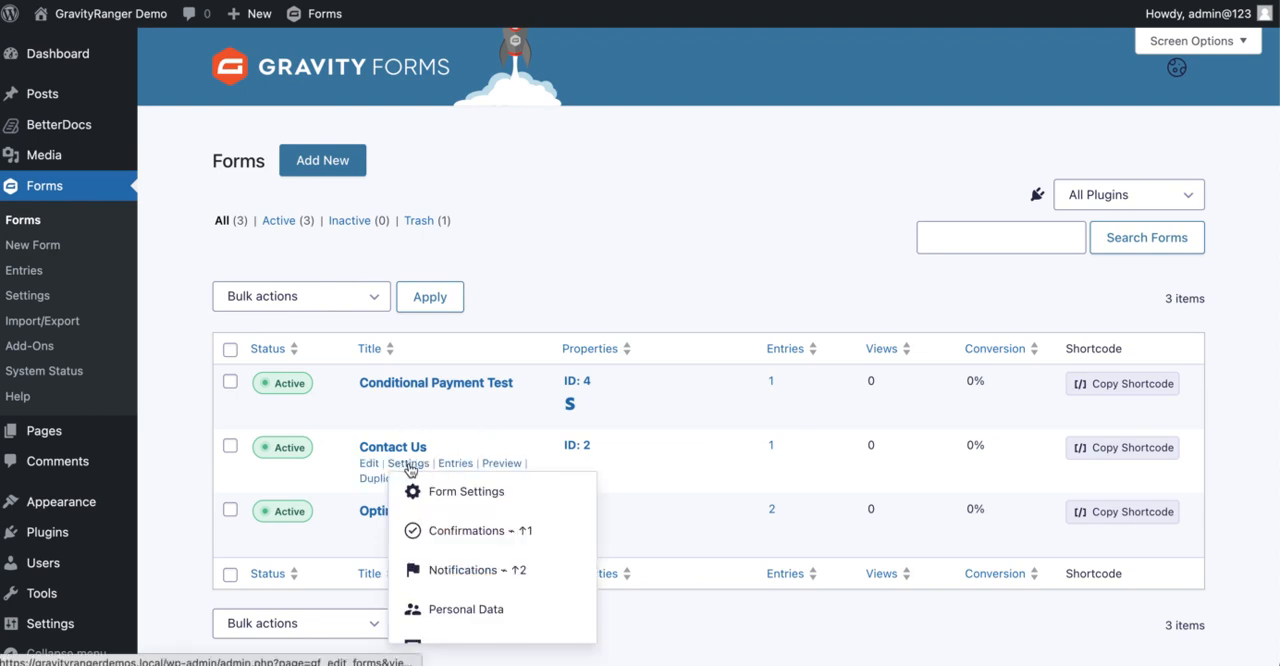
left_click(466, 531)
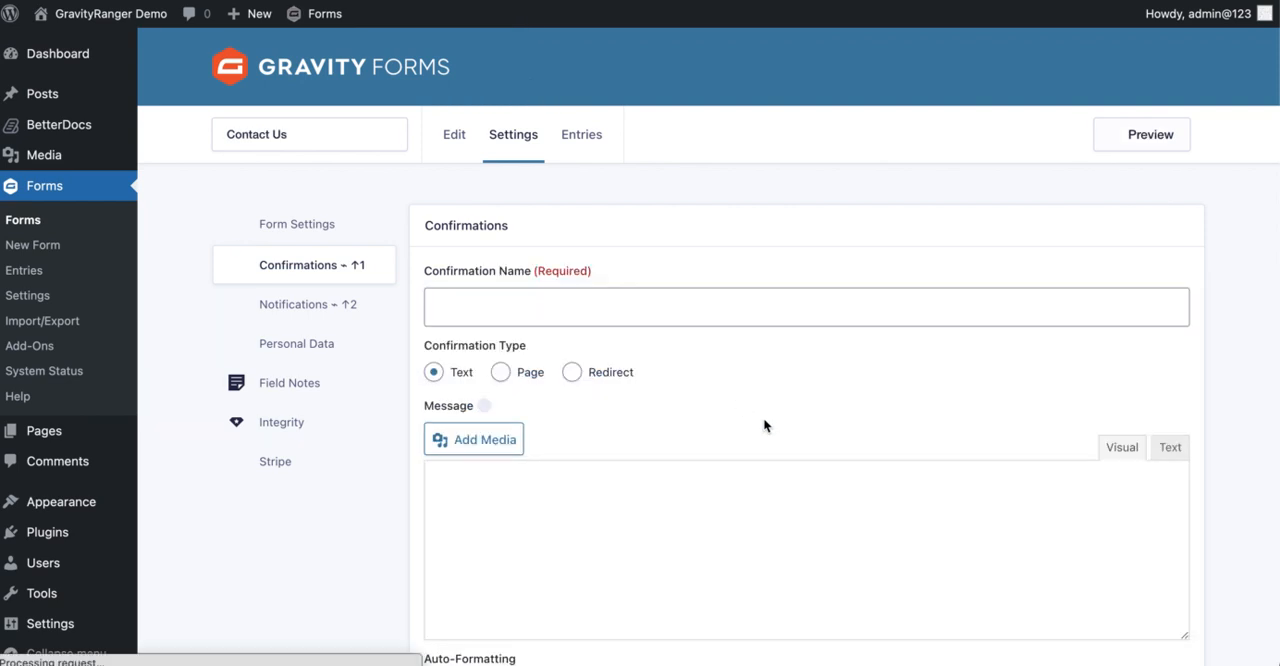
Name the new confirmation "Product One"
left_click(588, 317)
type("Prod")
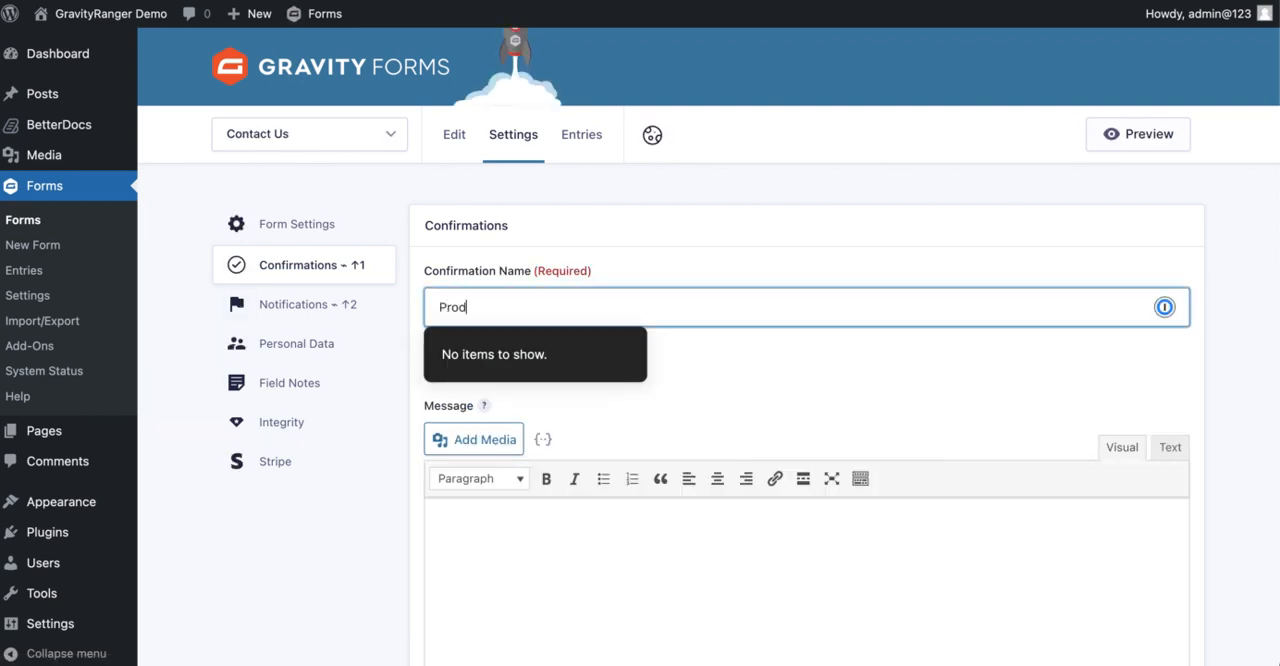
type("uct One")
Write "Here is access to product one." as the confirmation's text message
scroll(686, 229, "down", 1)
scroll(545, 380, "down", 3)
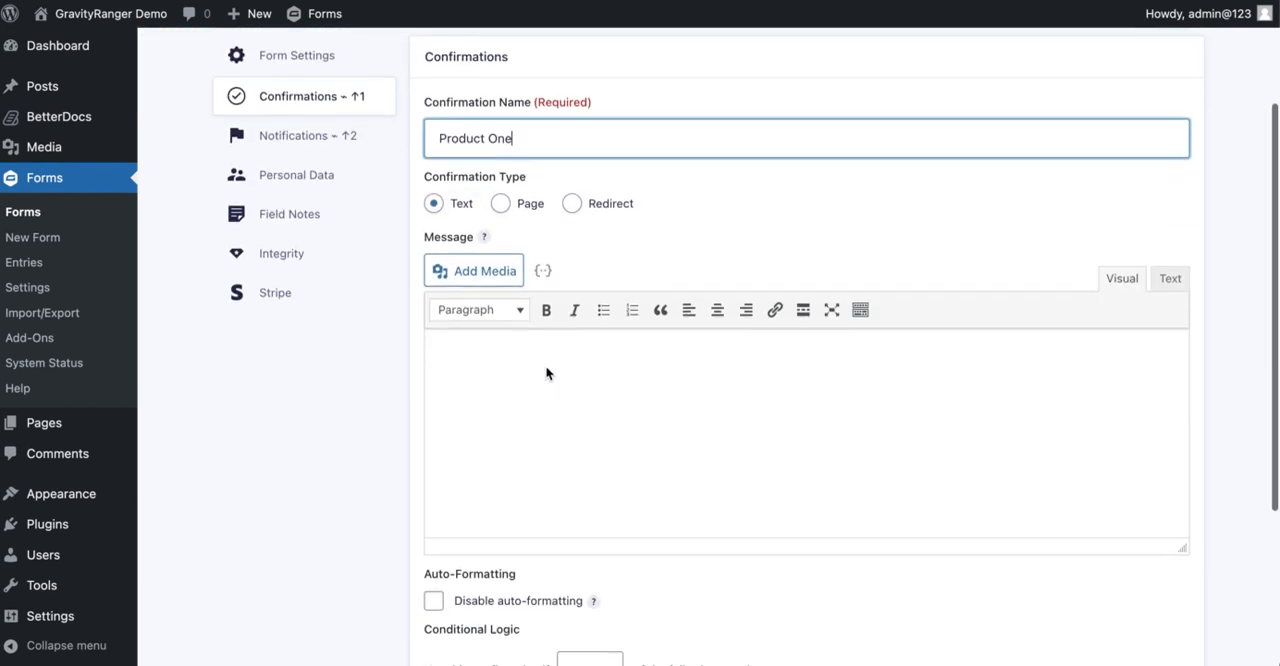
left_click(515, 392)
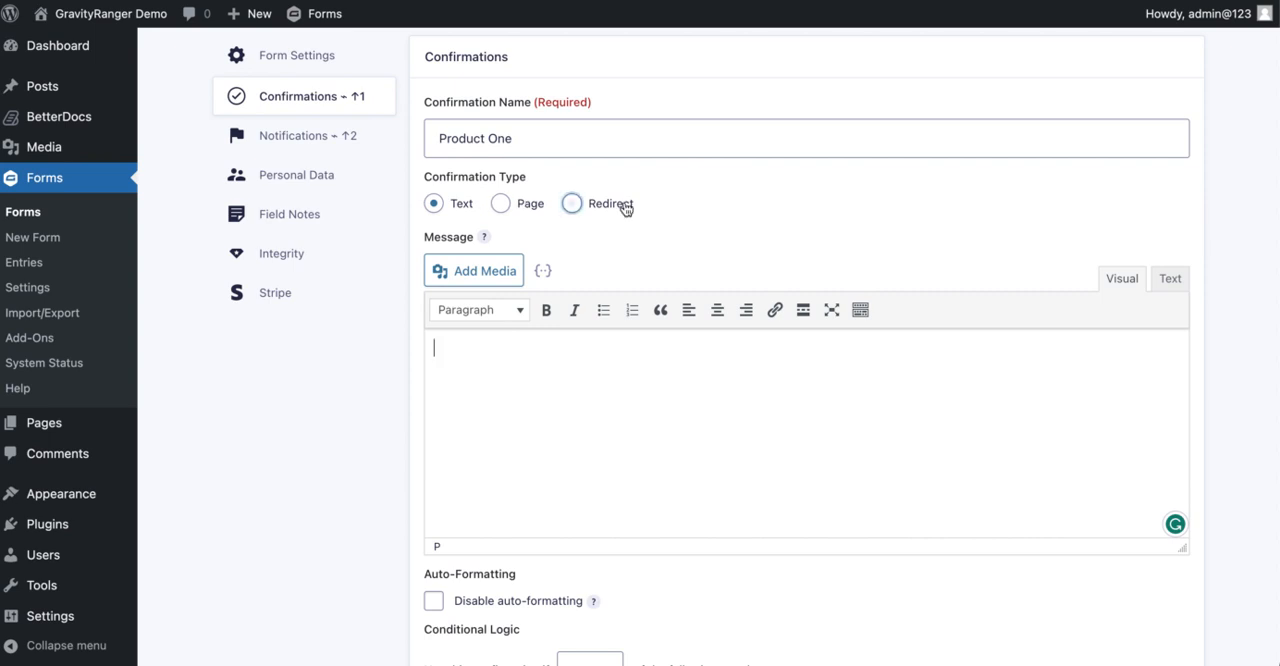
scroll(563, 489, "down", 2)
scroll(571, 457, "up", 1)
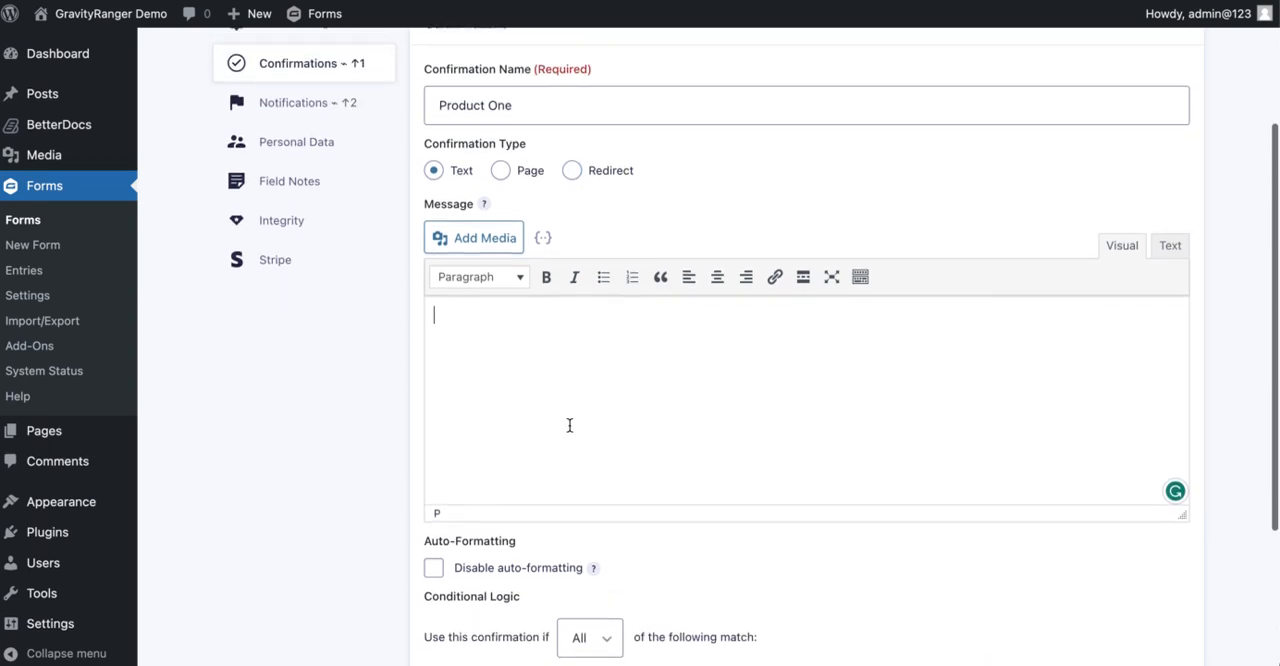
type("Here")
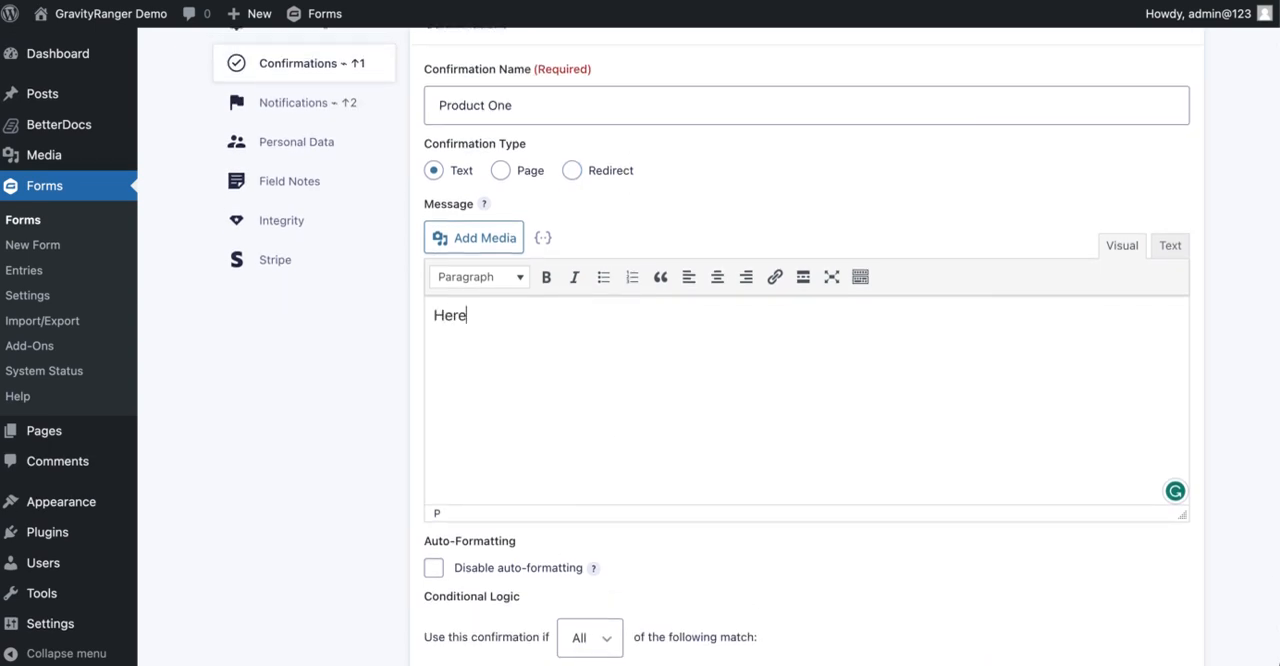
type(" is access to product o")
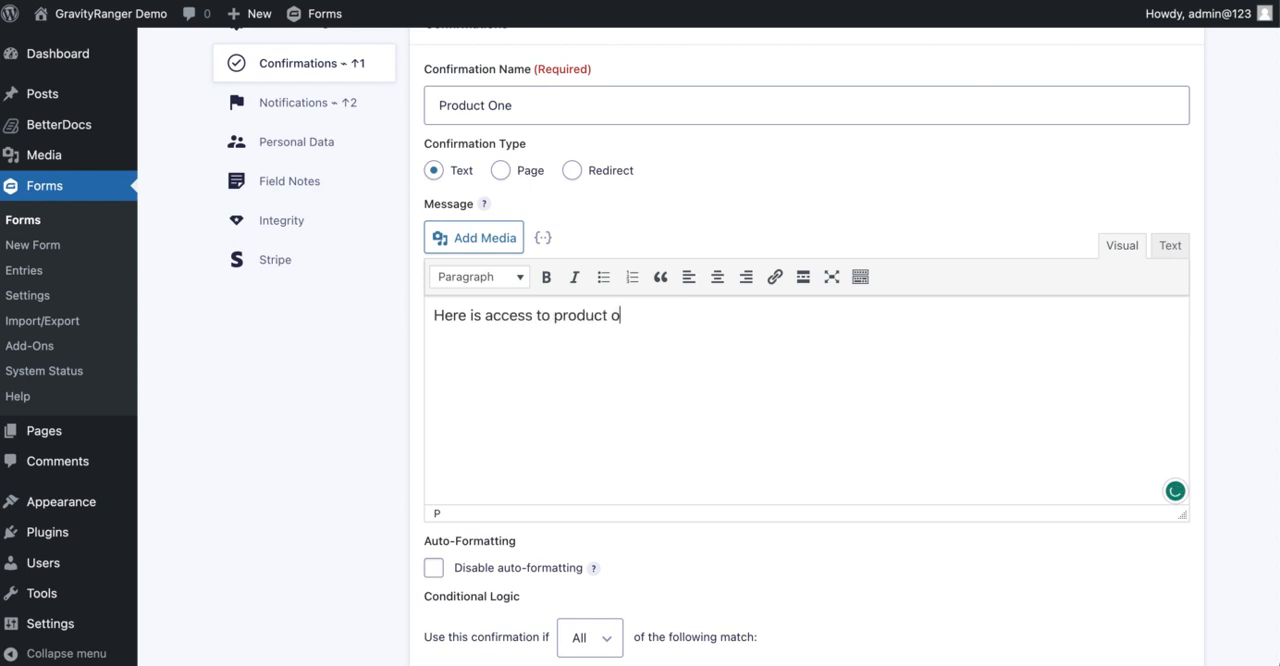
type("ne.")
Review the confirmation's type, message and conditional logic settings
scroll(587, 490, "down", 5)
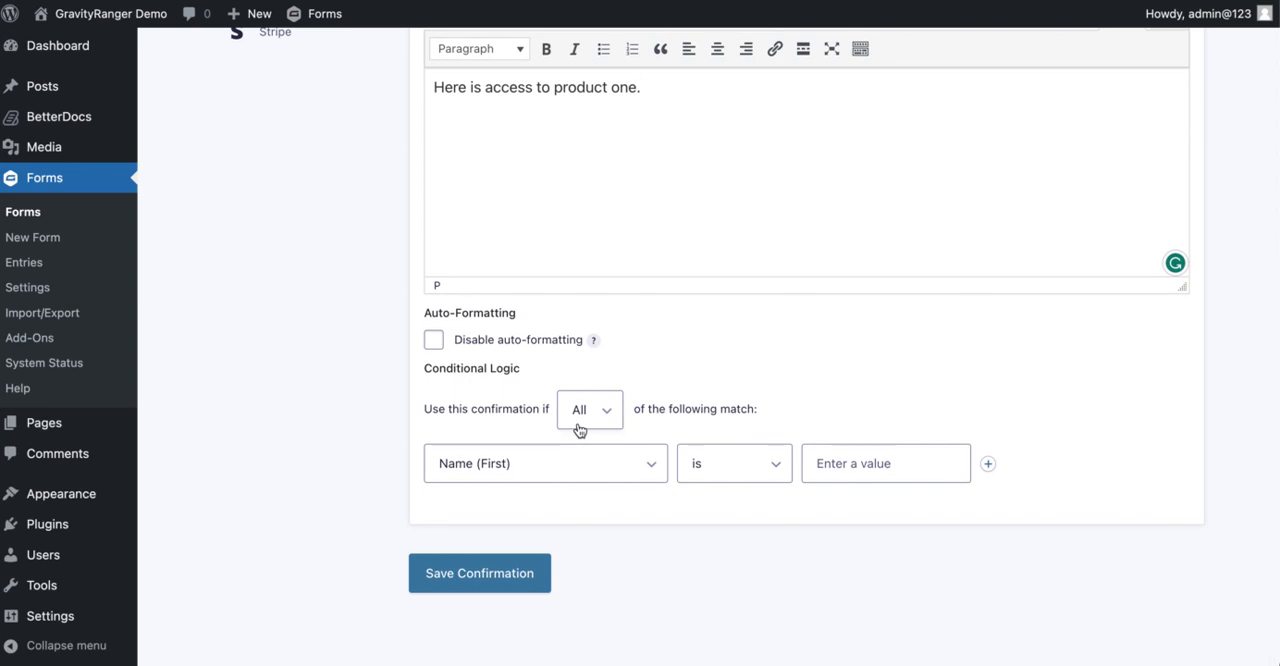
scroll(578, 430, "up", 8)
scroll(646, 404, "down", 8)
scroll(630, 401, "up", 6)
scroll(616, 399, "down", 6)
scroll(430, 393, "up", 1)
scroll(586, 411, "up", 4)
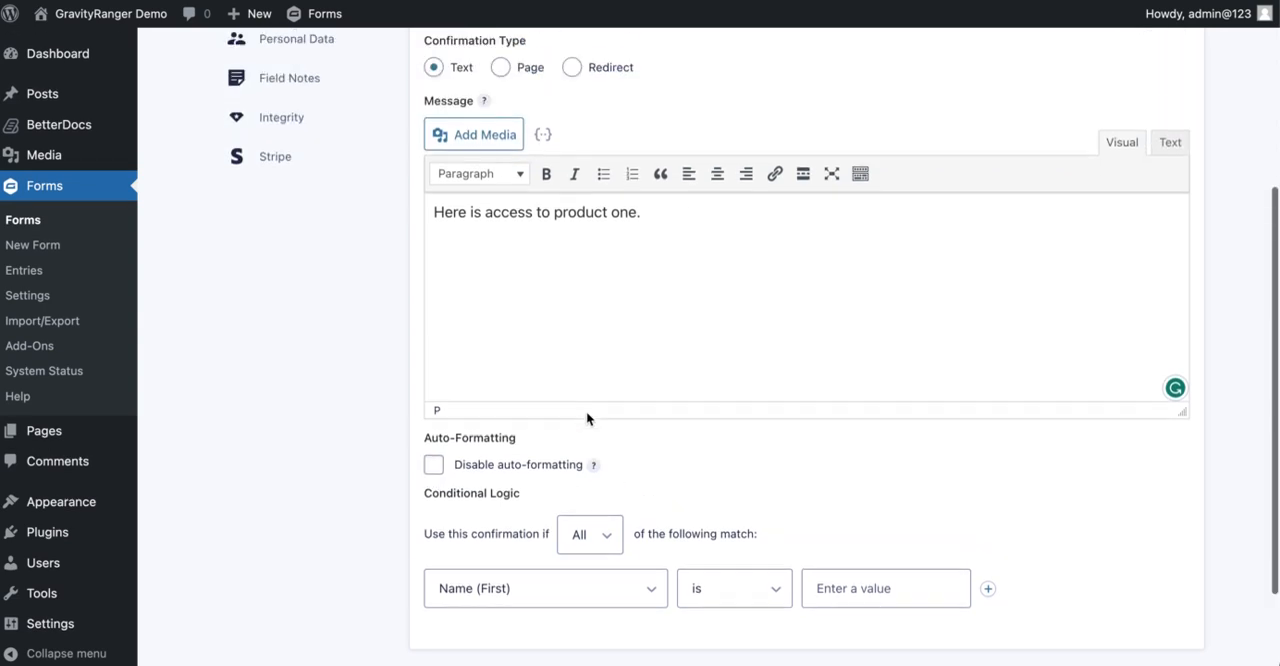
scroll(586, 418, "up", 1)
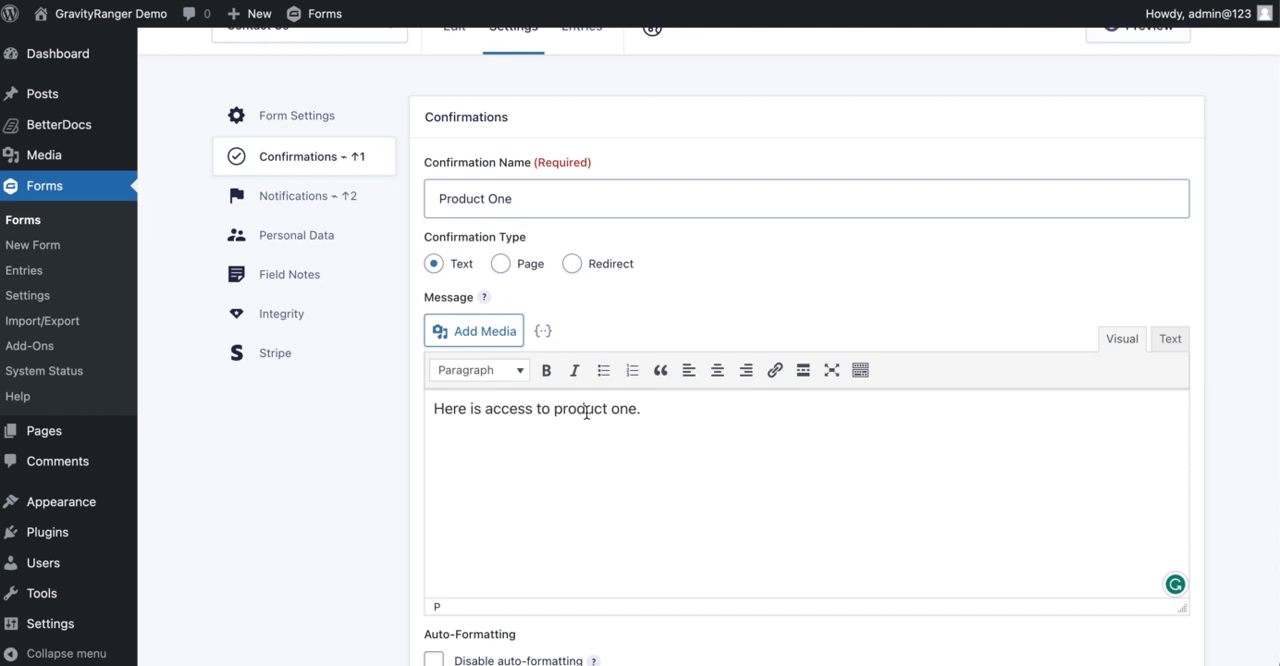
scroll(586, 411, "down", 5)
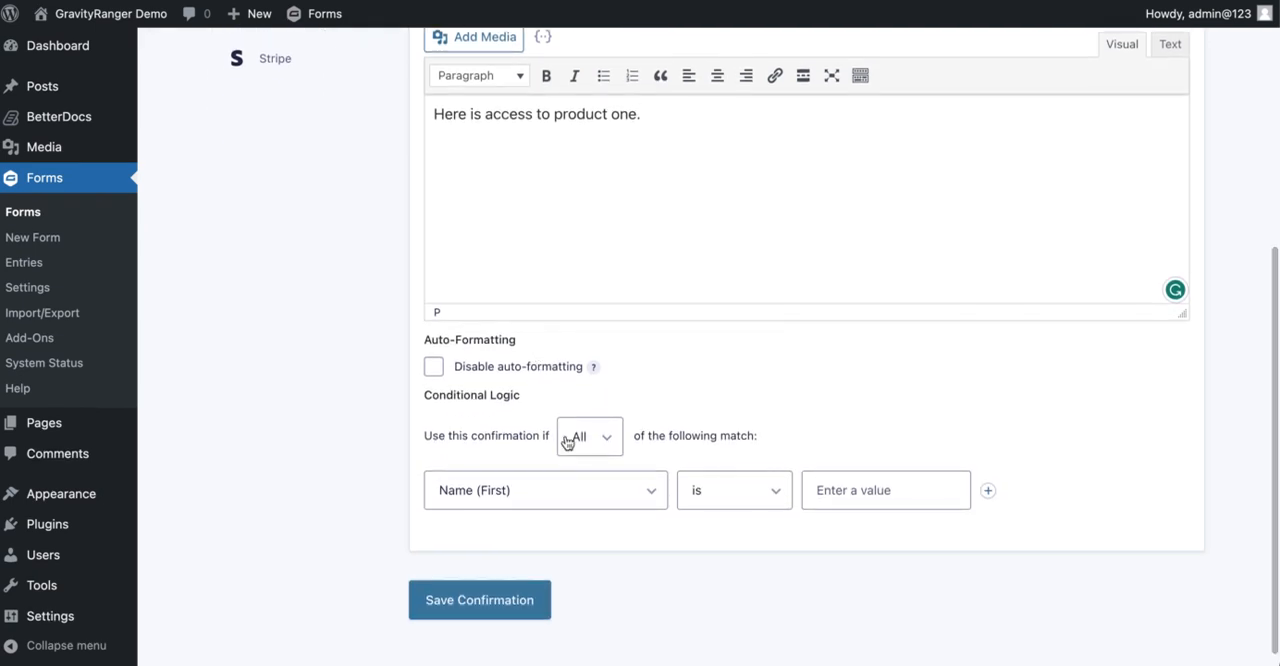
scroll(565, 436, "up", 4)
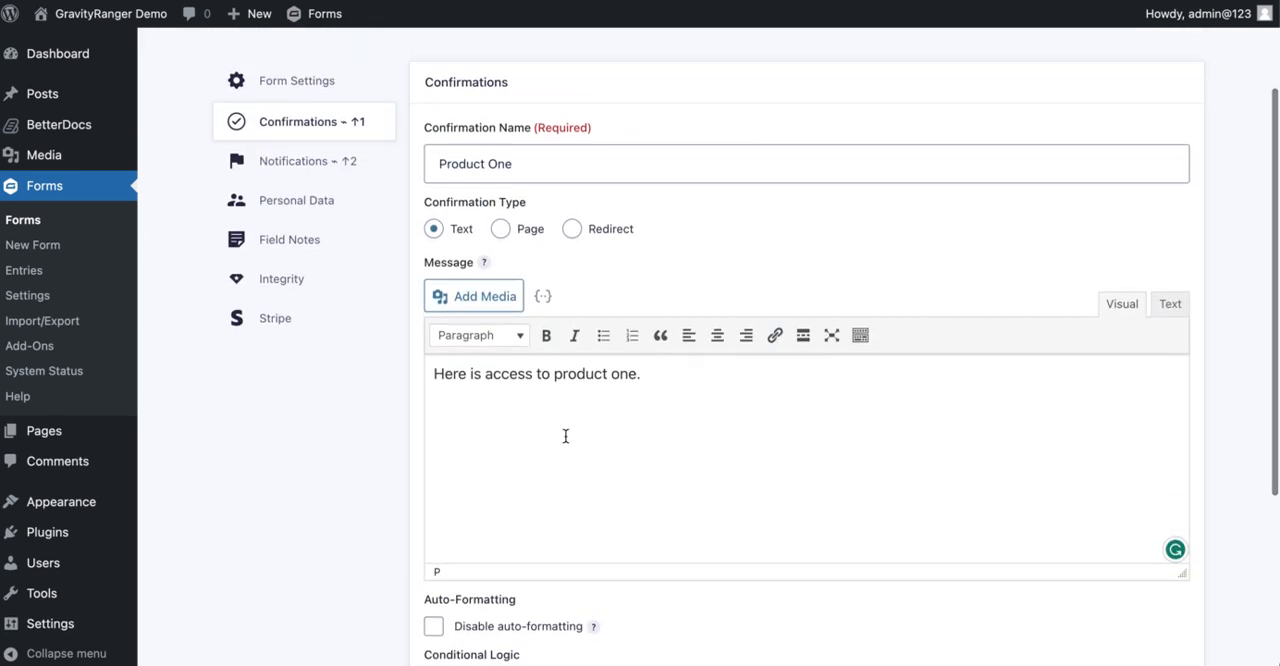
scroll(565, 436, "down", 5)
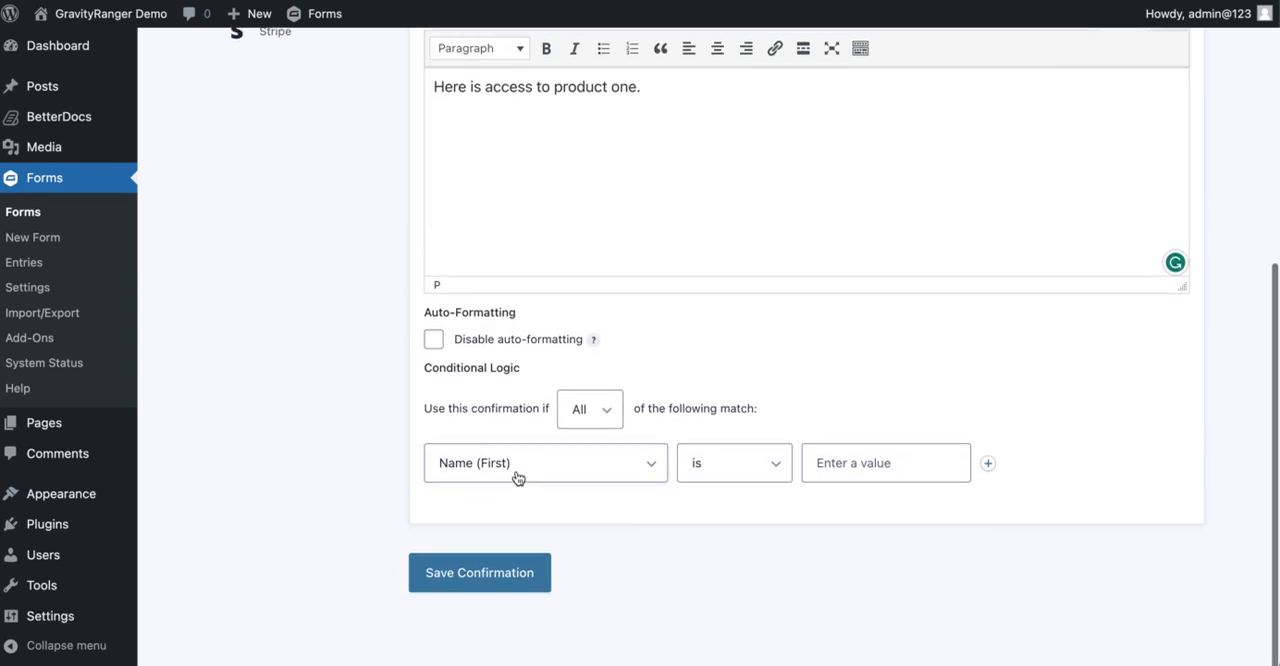
Set the confirmation's conditional logic rule to match when Subject contains "Help"
left_click(515, 467)
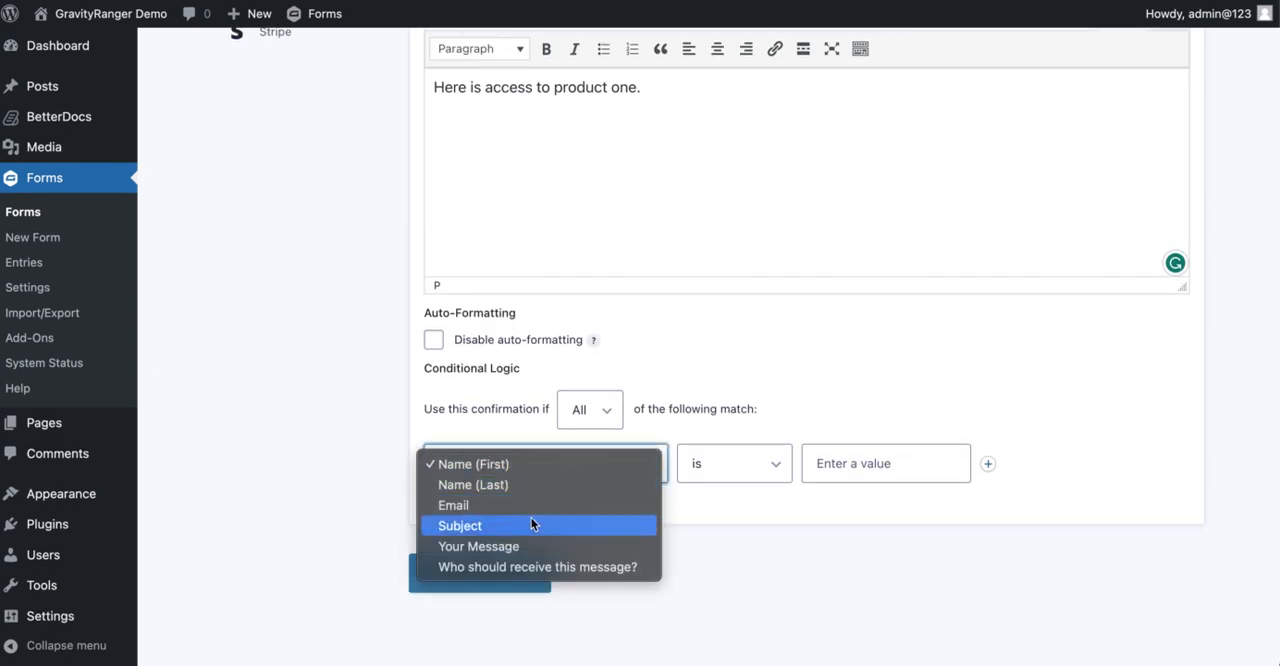
left_click(757, 375)
left_click(530, 461)
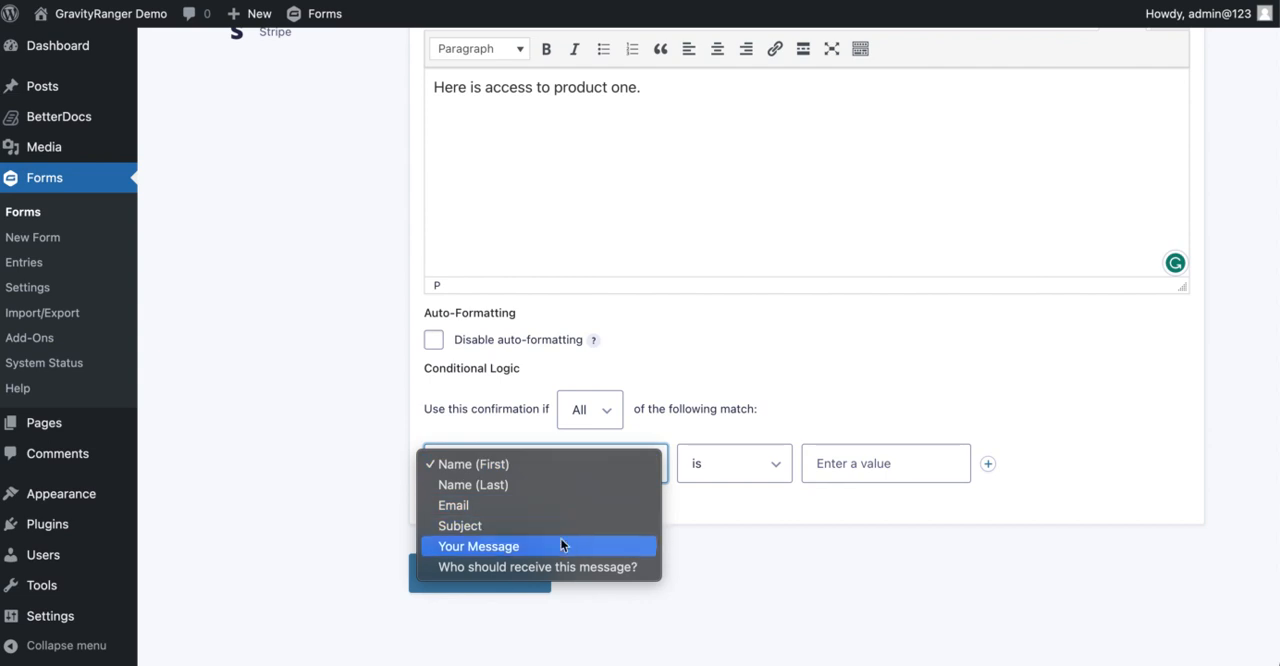
left_click(531, 526)
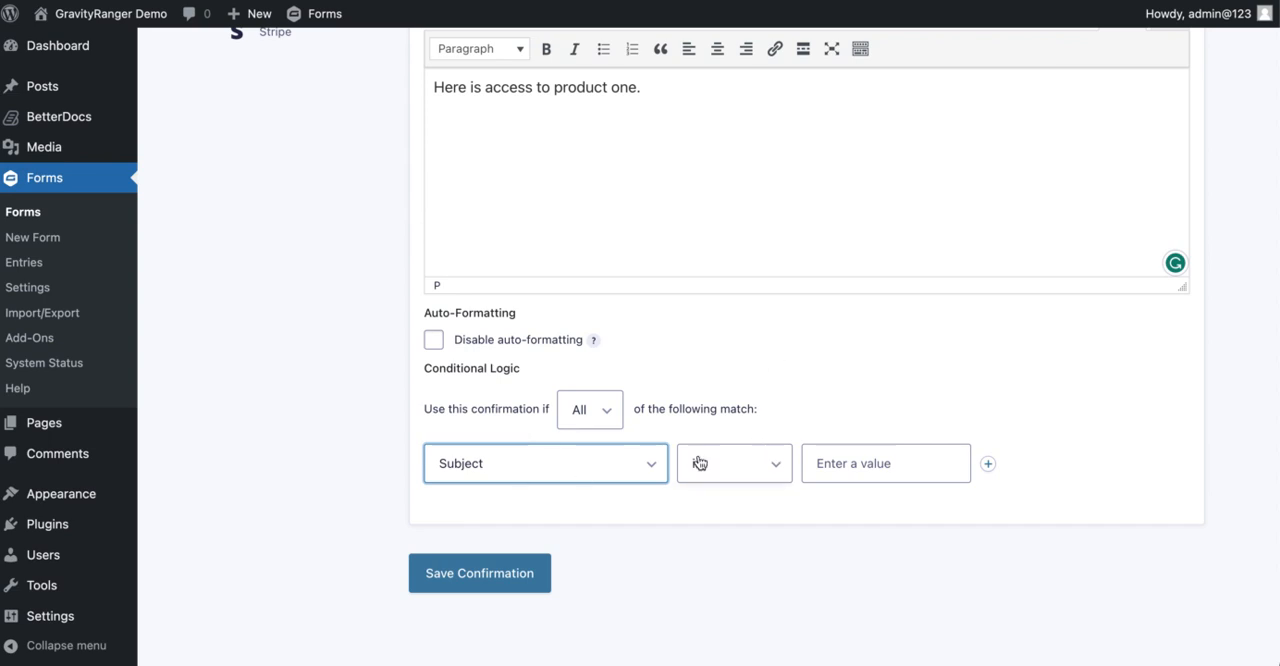
scroll(636, 452, "up", 5)
scroll(526, 300, "down", 5)
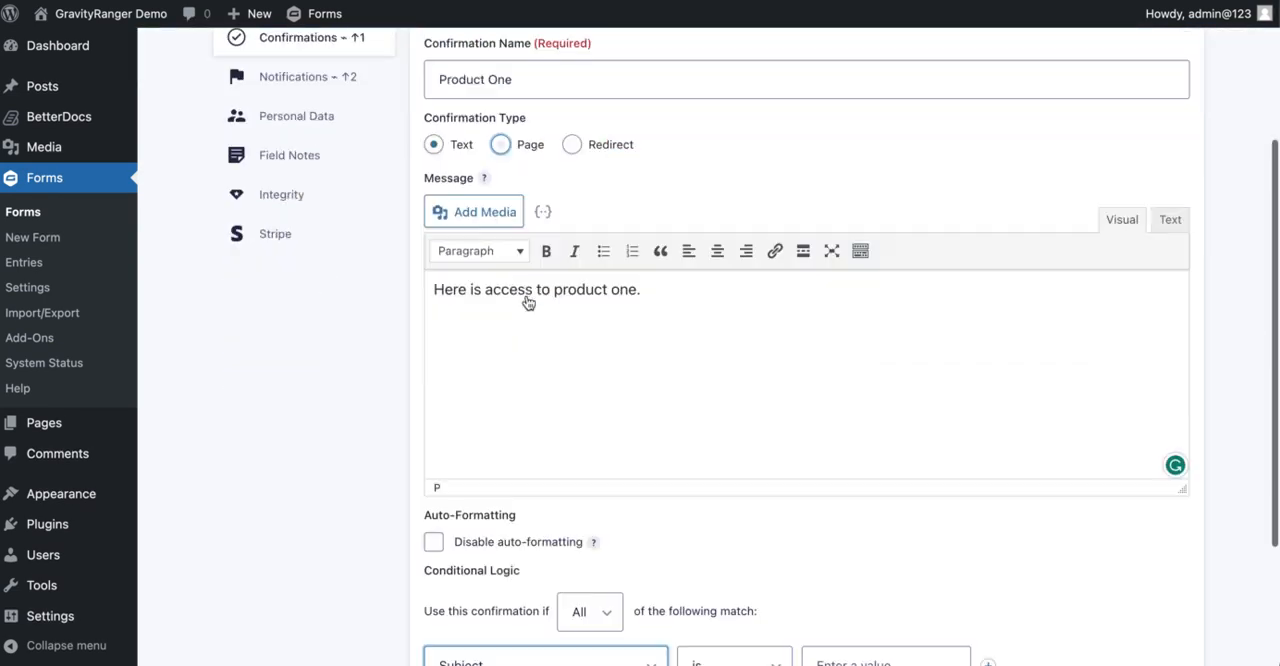
left_click(750, 478)
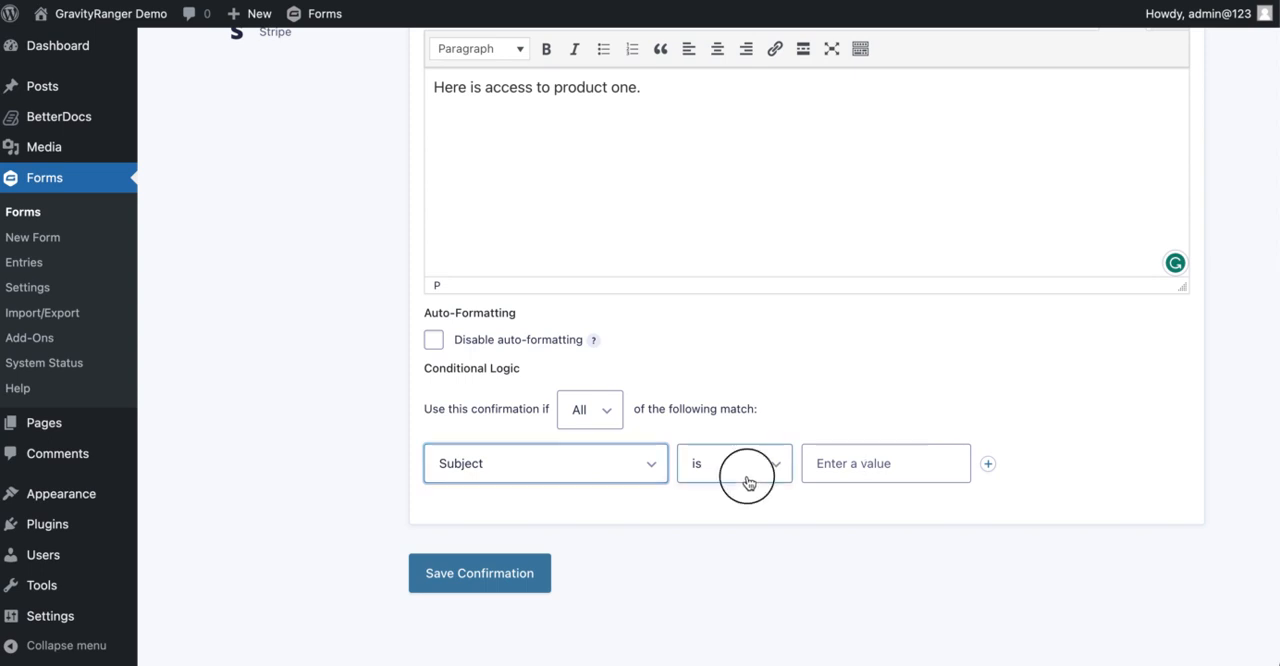
left_click(875, 476)
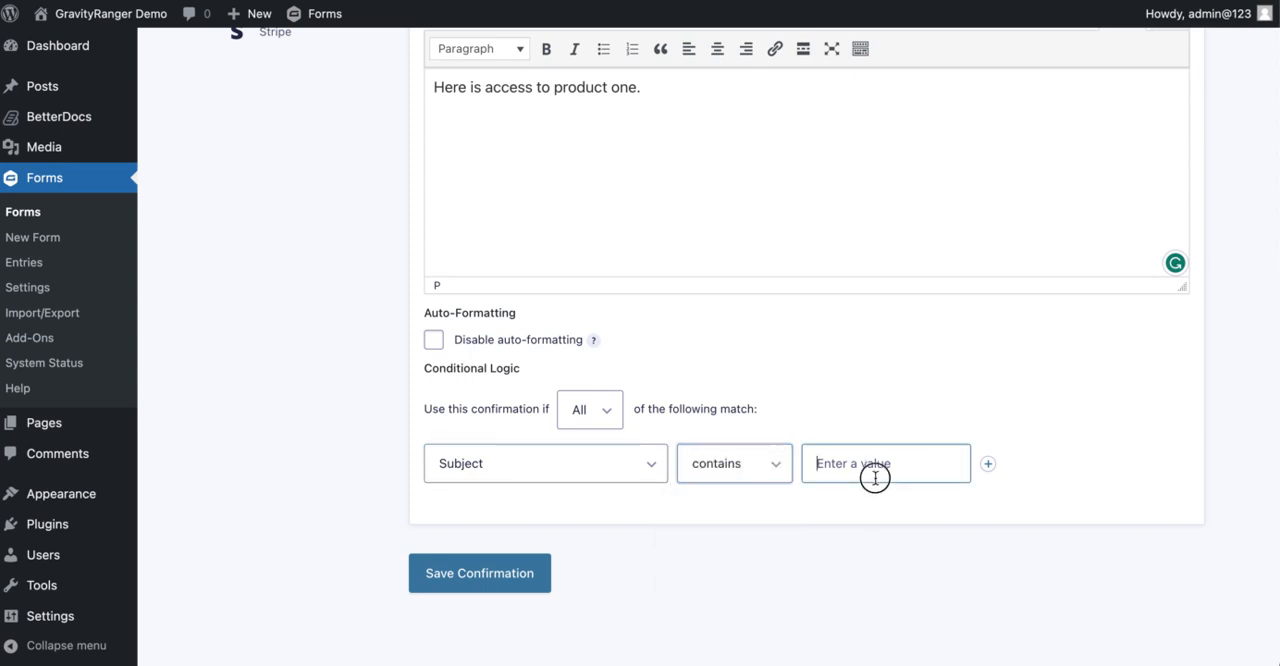
type("Help")
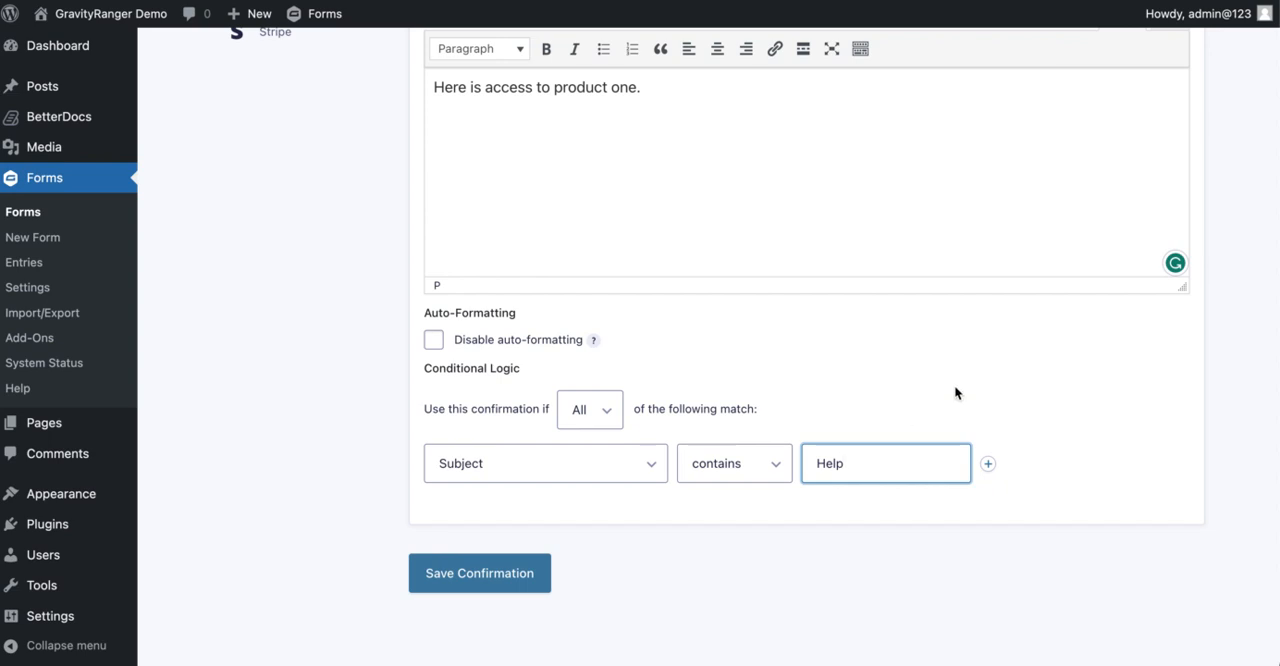
Check the Product One confirmation's settings and save it
scroll(954, 385, "up", 5)
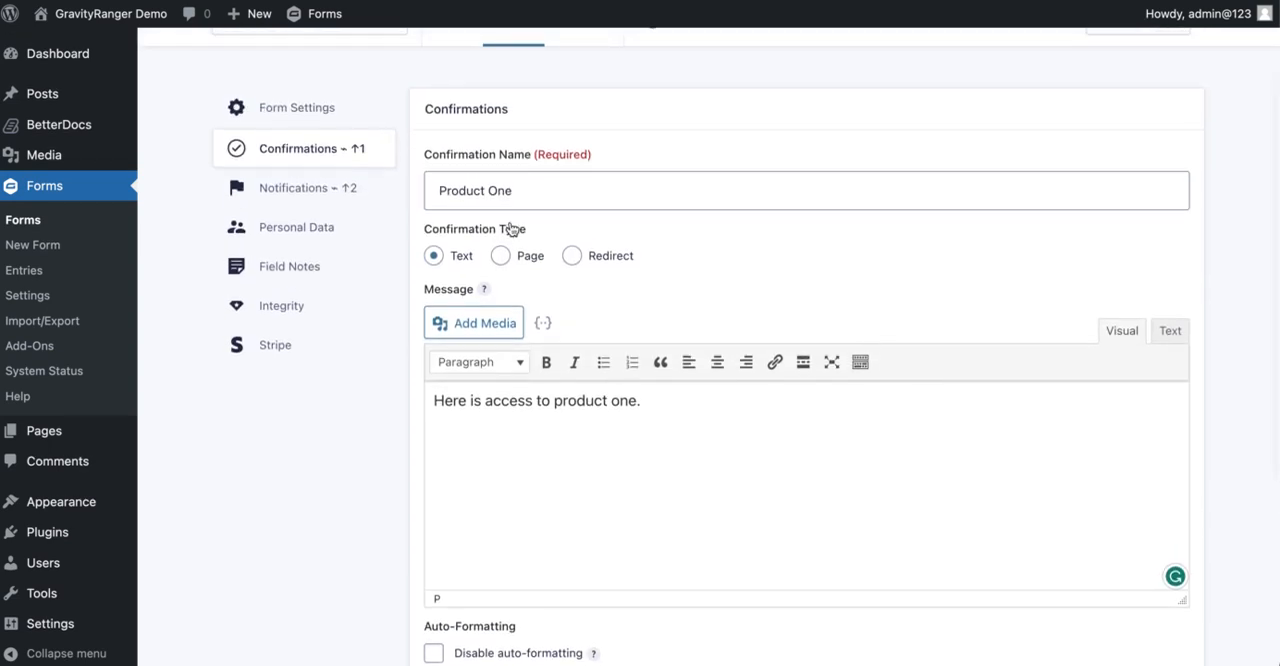
scroll(509, 240, "down", 5)
left_click(475, 578)
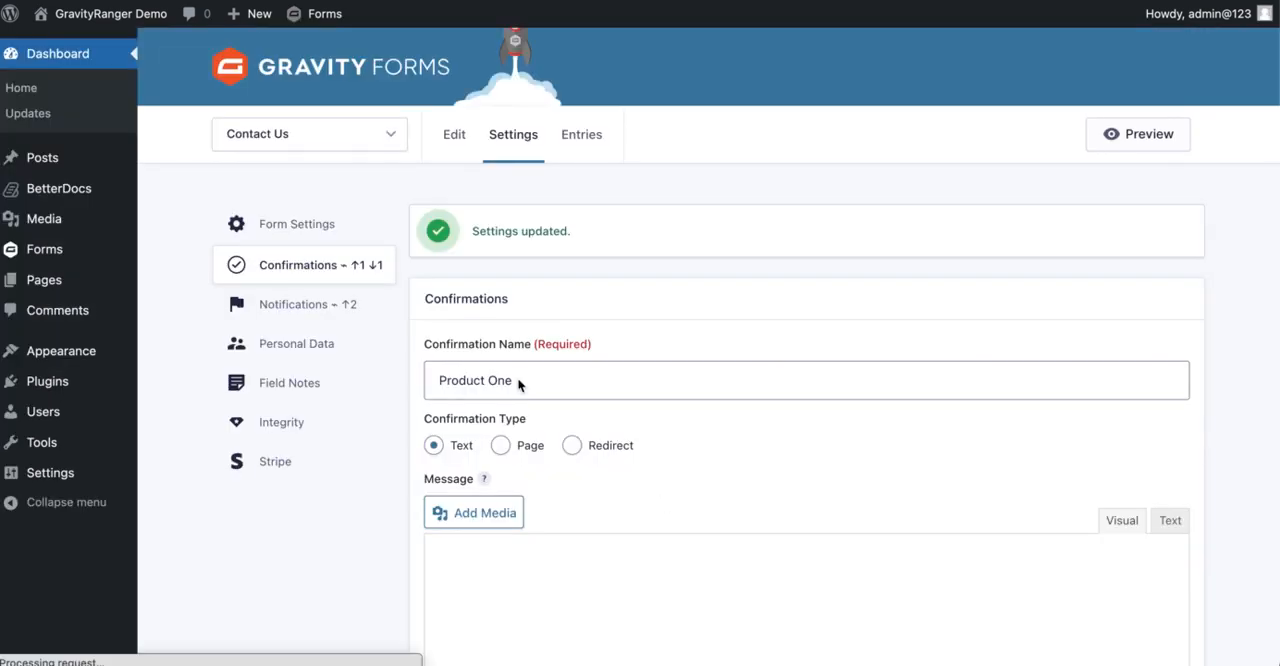
Return to the form's confirmations list and duplicate the Product One confirmation
left_click(320, 267)
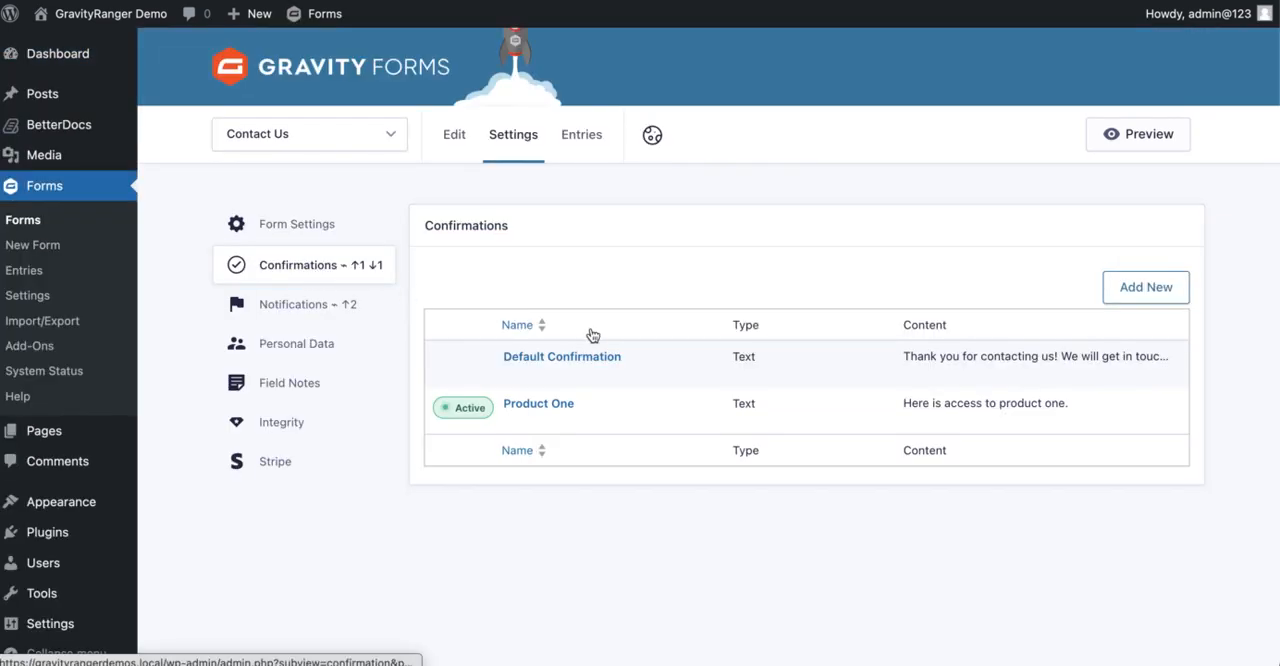
mouse_move(580, 380)
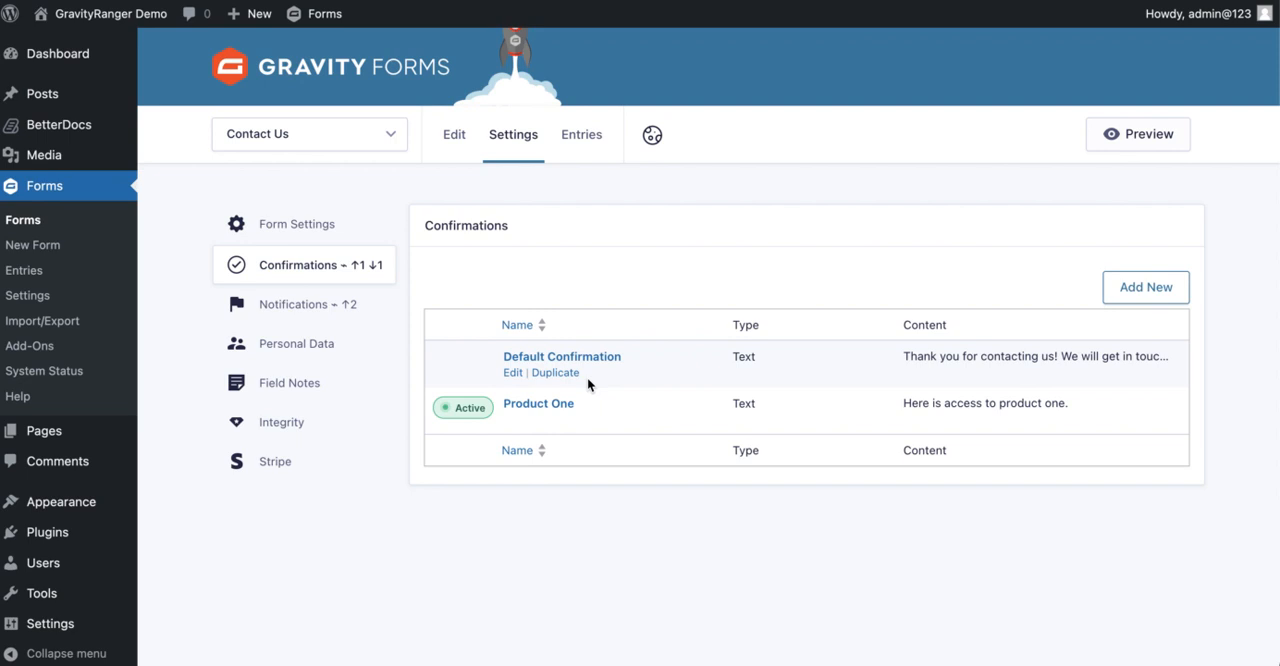
mouse_move(749, 403)
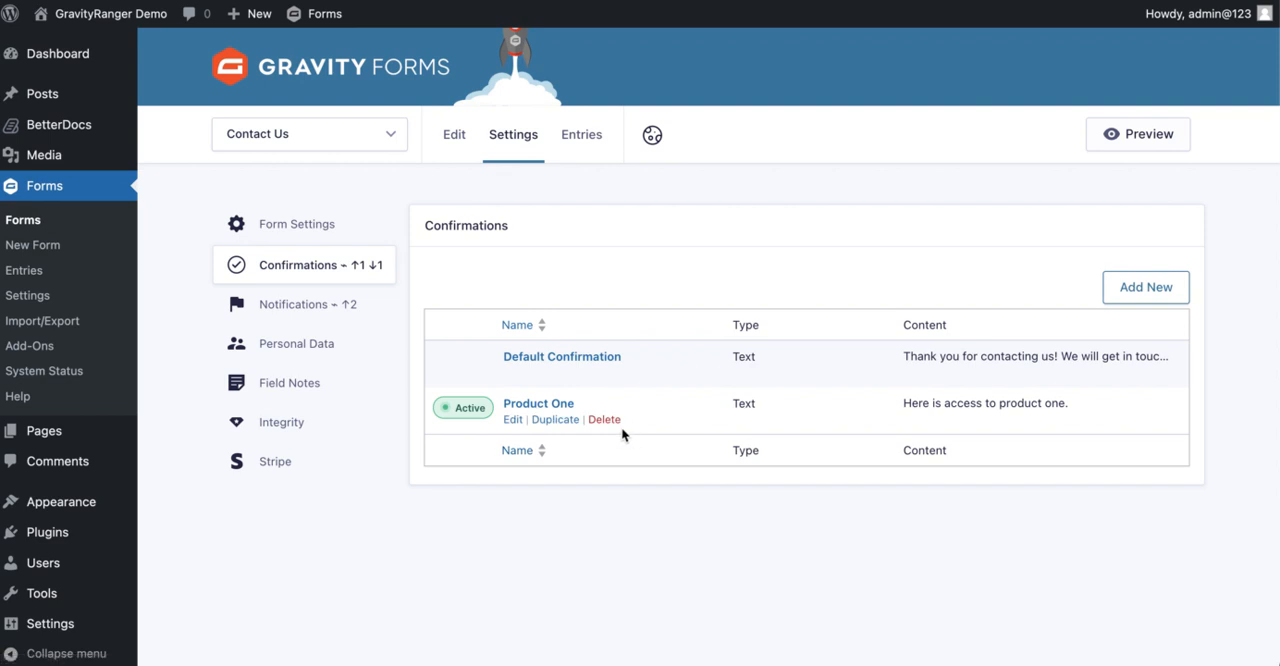
left_click(570, 420)
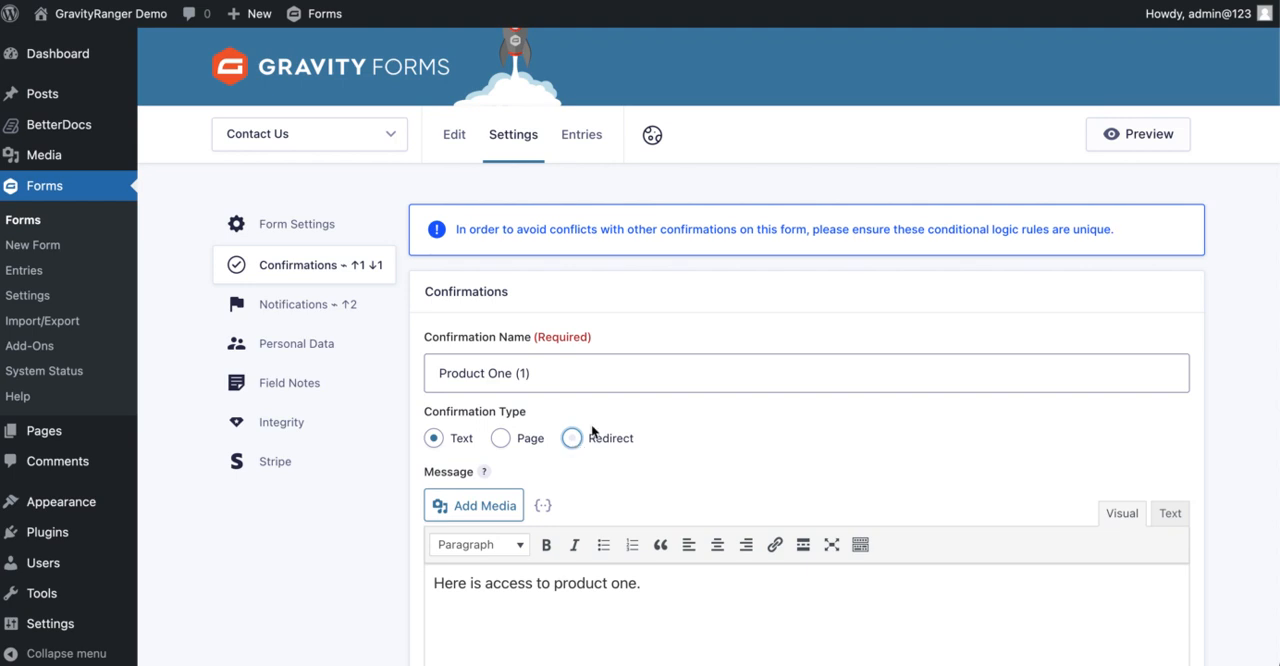
Rename the duplicated confirmation "Product One 2"
left_click(597, 373)
key("BackSpace")
key("BackSpace")
key("BackSpace")
key("BackSpace")
type("2")
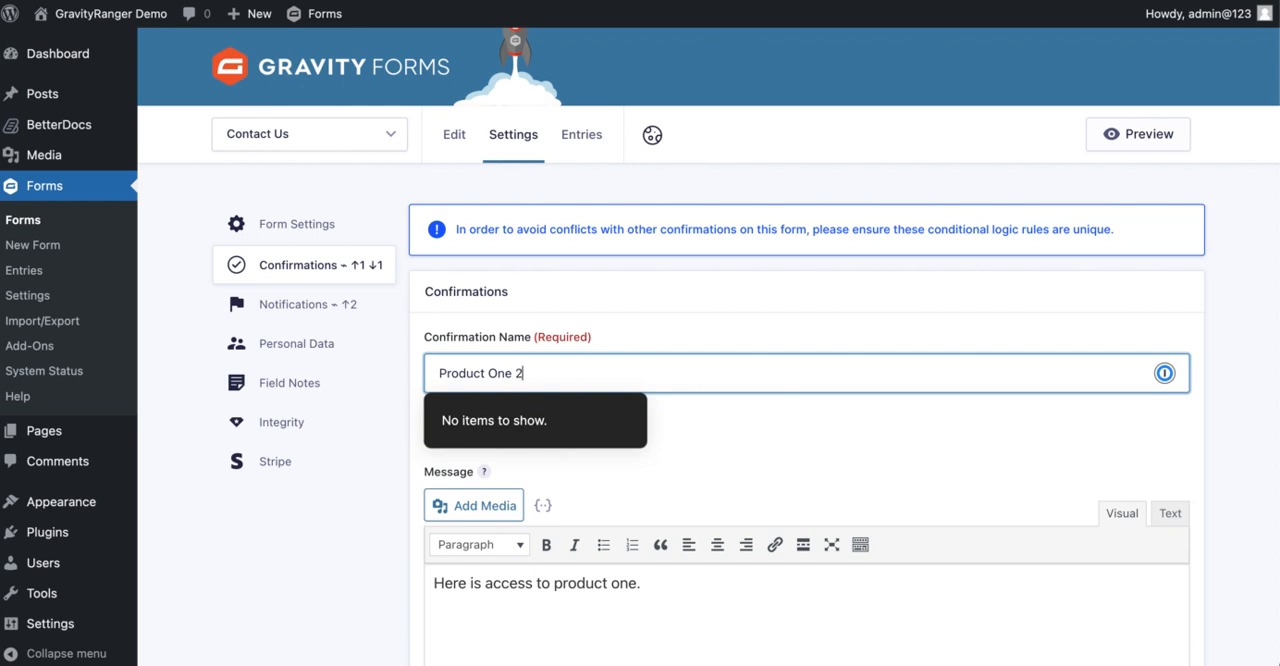
Read the notice about unique conditional logic rules and change the duplicate's message to "Here is access to product two."
scroll(837, 377, "down", 3)
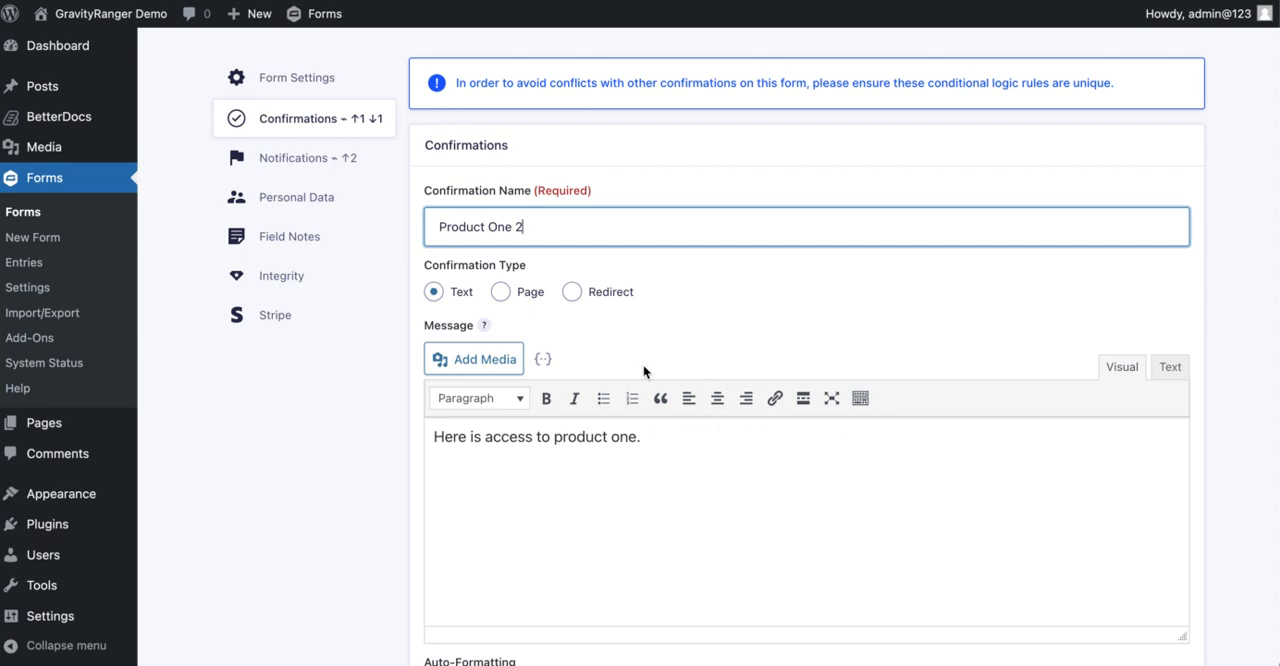
scroll(646, 369, "up", 2)
left_click_drag(460, 155, 1084, 176)
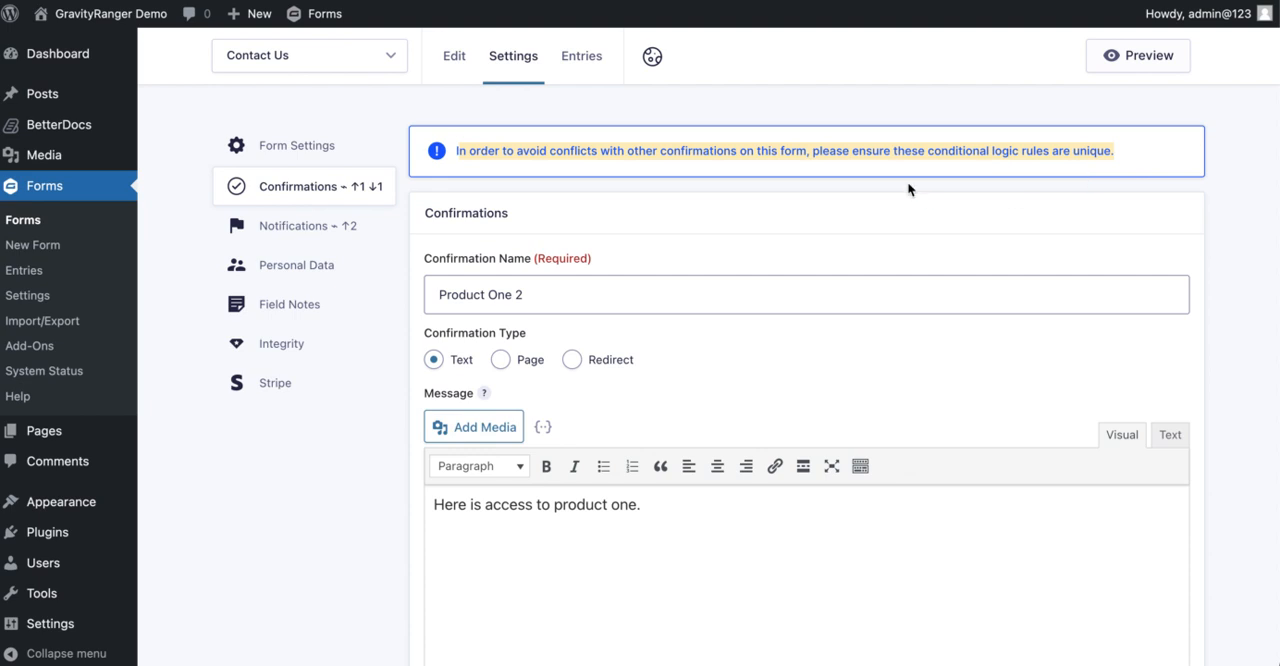
scroll(907, 181, "down", 3)
scroll(725, 264, "down", 2)
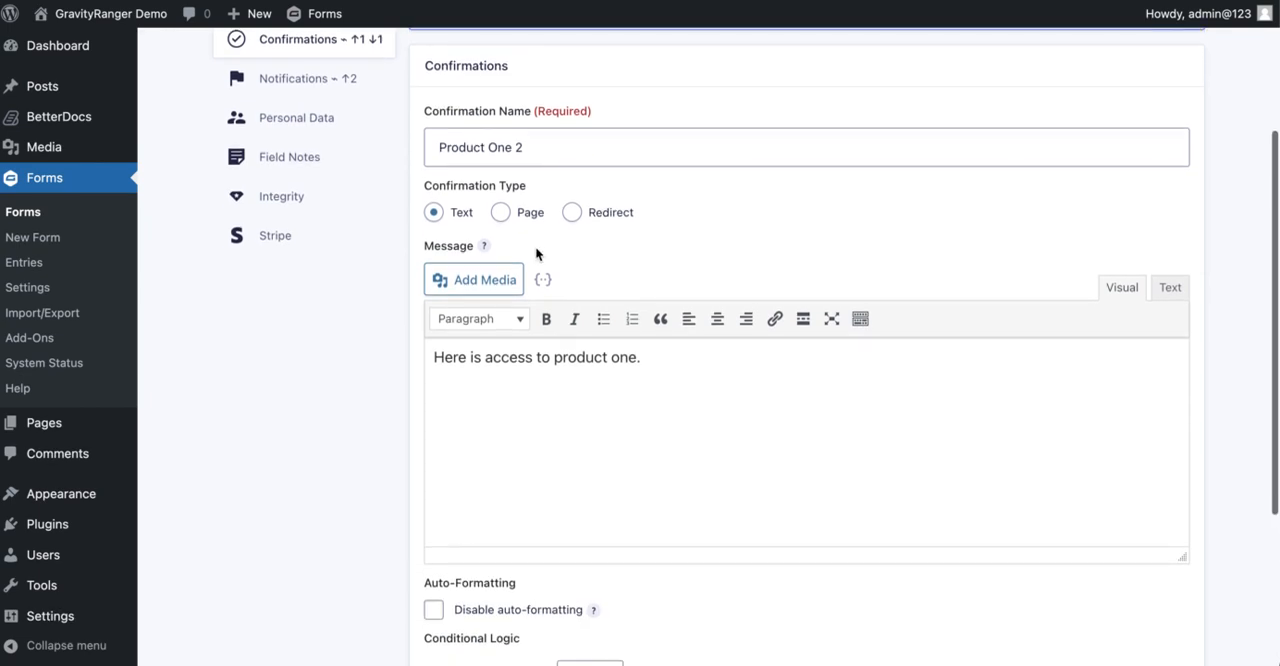
double_click(621, 358)
type("two")
Set the Product One 2 confirmation's Subject contains rule to "Gravity" and save the confirmation
scroll(826, 348, "down", 9)
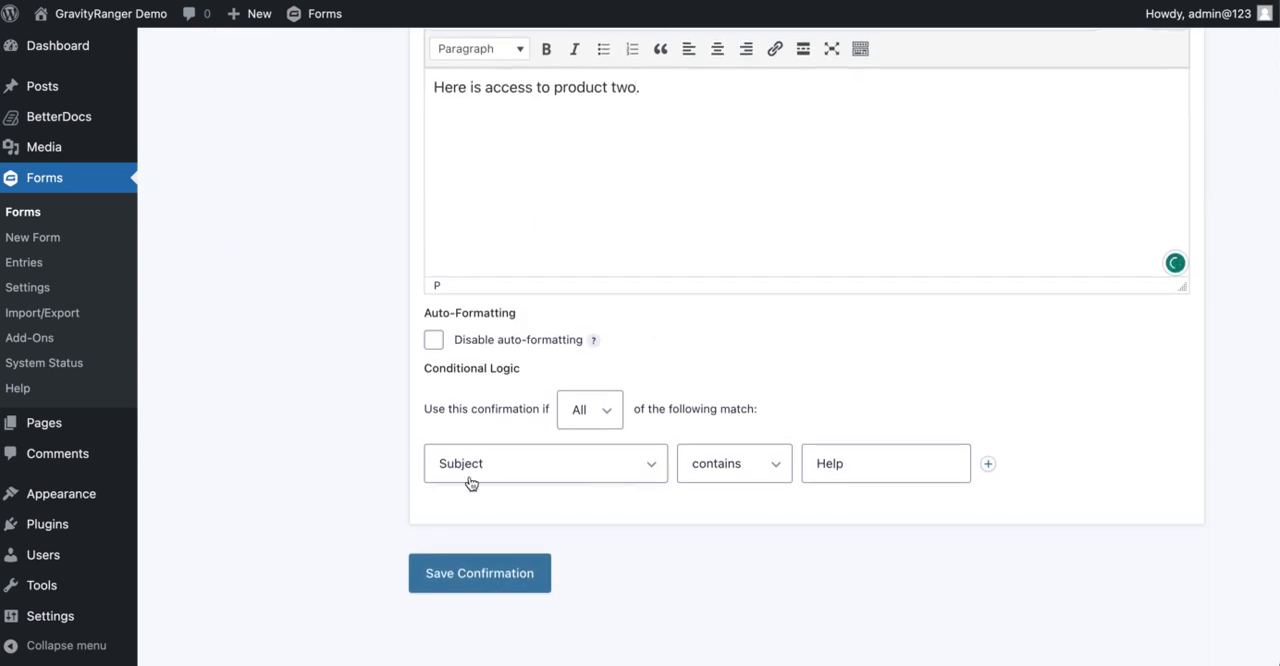
left_click(641, 479)
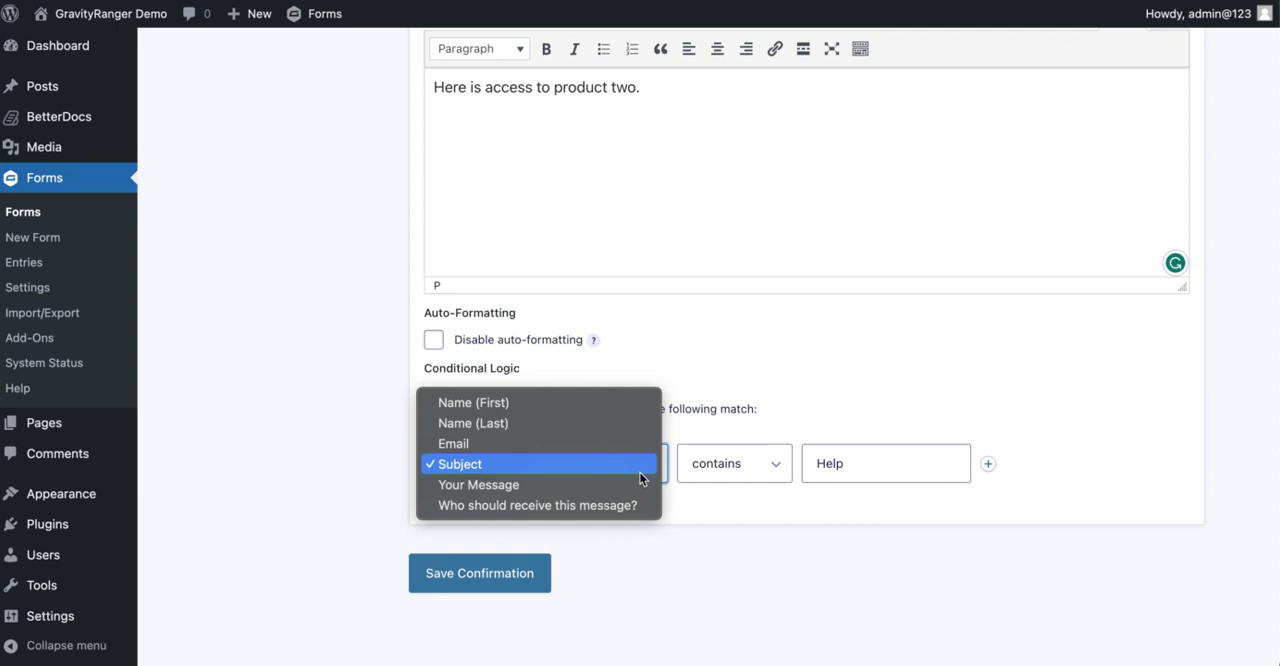
left_click(852, 407)
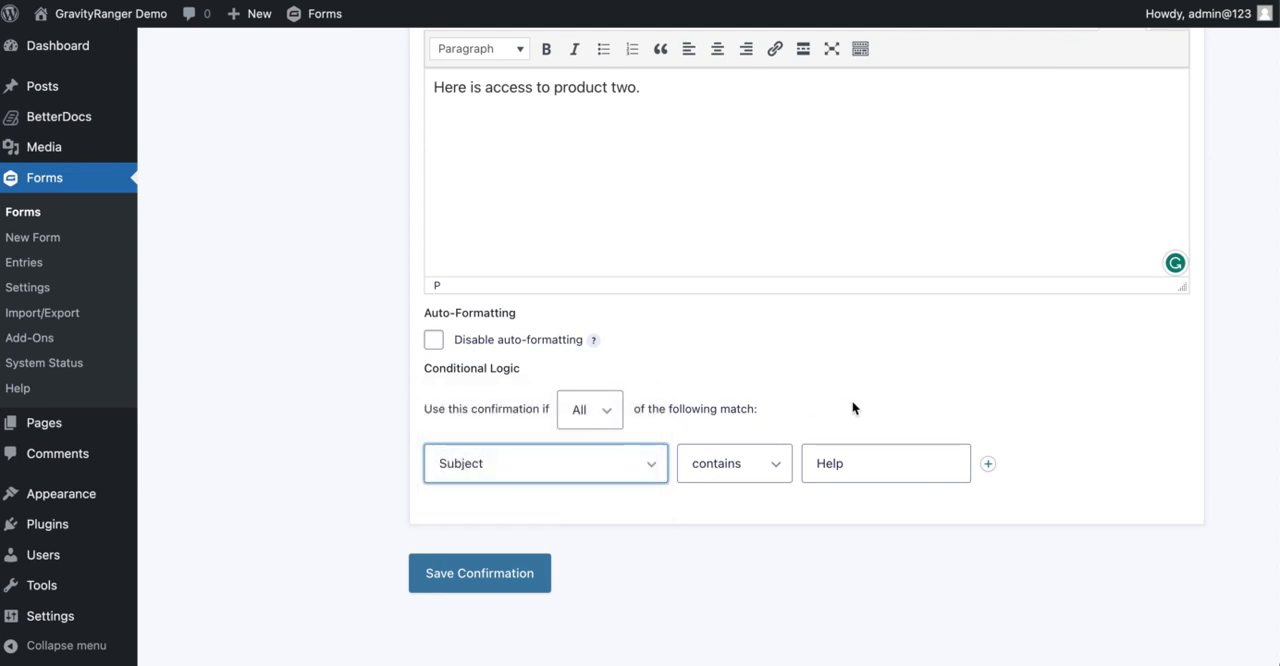
double_click(833, 462)
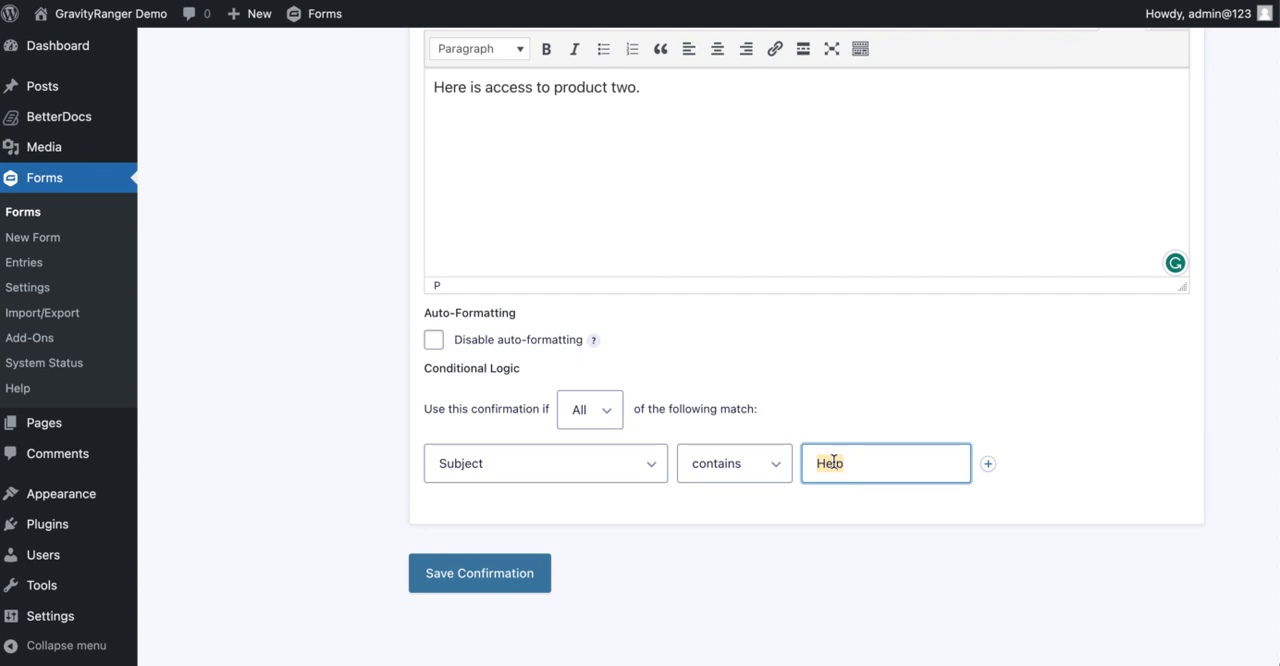
type("Gravity")
left_click(484, 574)
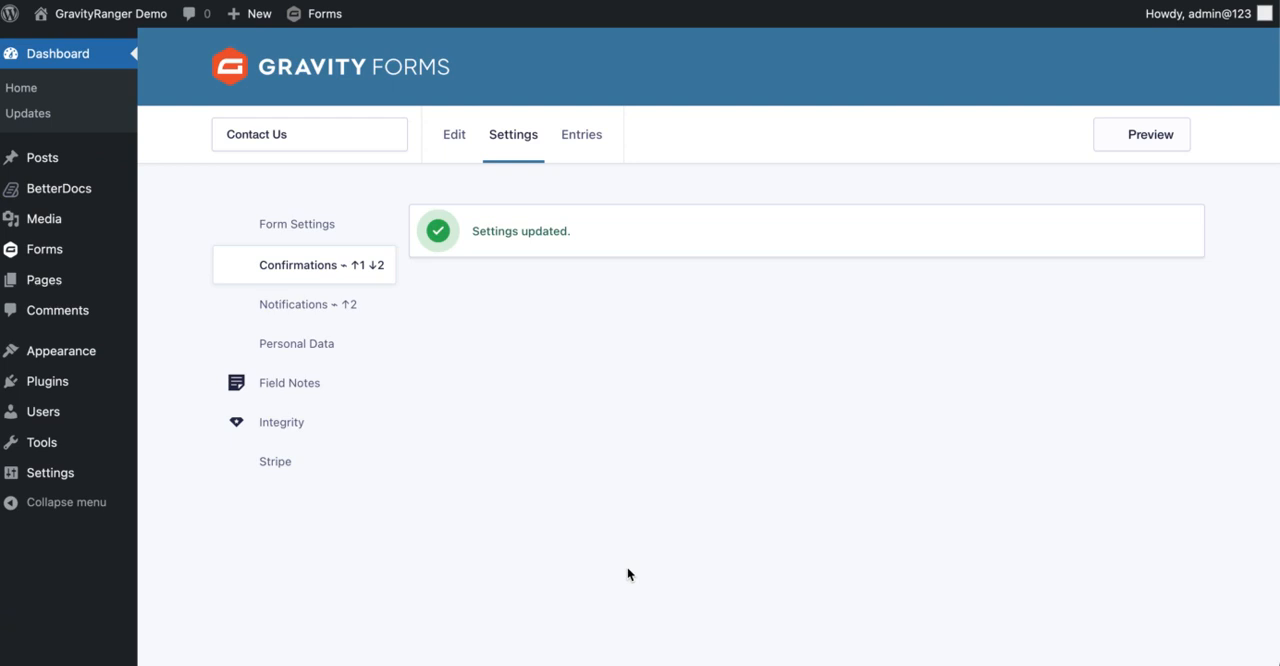
Return to the confirmations list, duplicate Product One 2 and rename the copy "Product One 3"
left_click(363, 265)
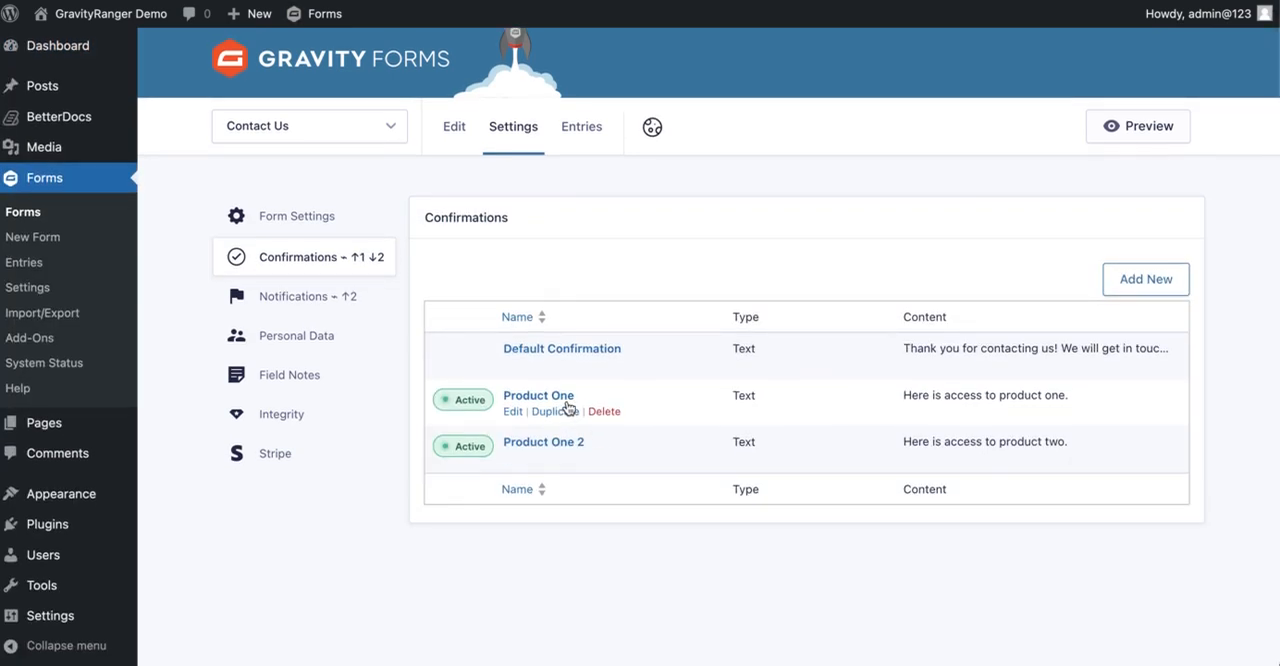
left_click(558, 458)
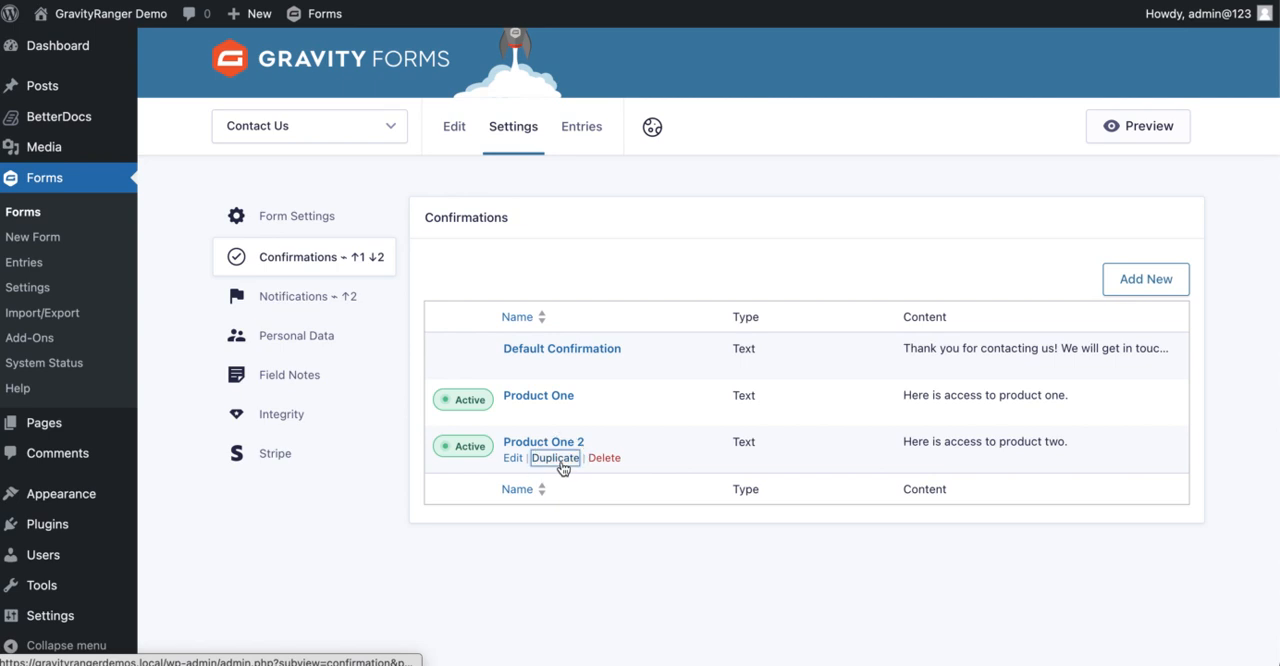
left_click(563, 373)
key("BackSpace")
key("BackSpace")
key("BackSpace")
key("BackSpace")
type("3")
scroll(760, 361, "down", 2)
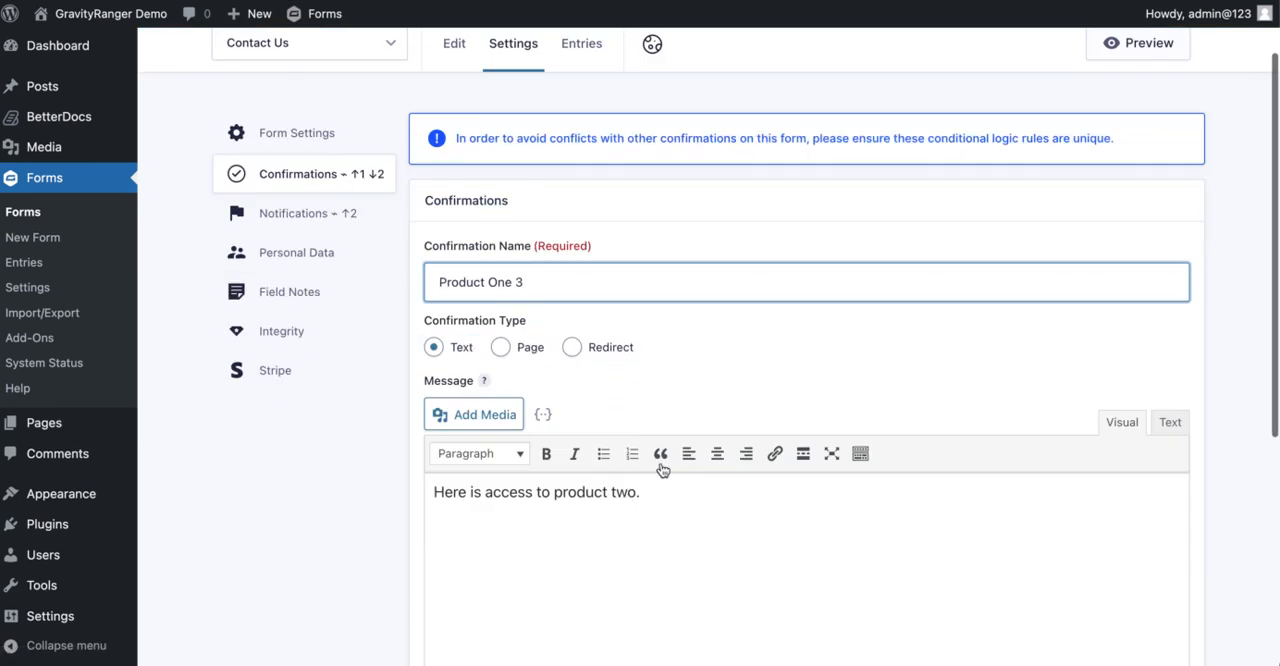
Change the duplicated confirmation's name to "Product Three"
left_click(626, 492)
left_click(594, 281)
key("BackSpace")
key("BackSpace")
key("BackSpace")
key("BackSpace")
key("BackSpace")
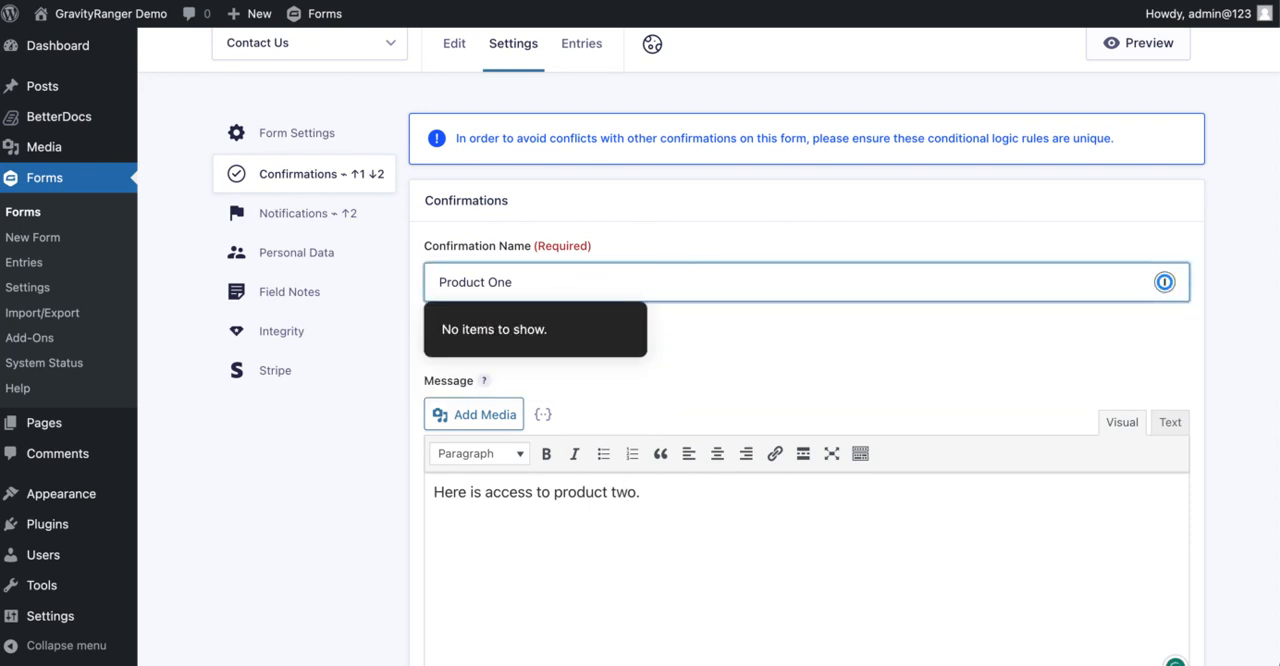
type("Three")
Change the Product Three confirmation's message to "Here is access to product three."
double_click(622, 491)
type("three")
scroll(622, 491, "down", 5)
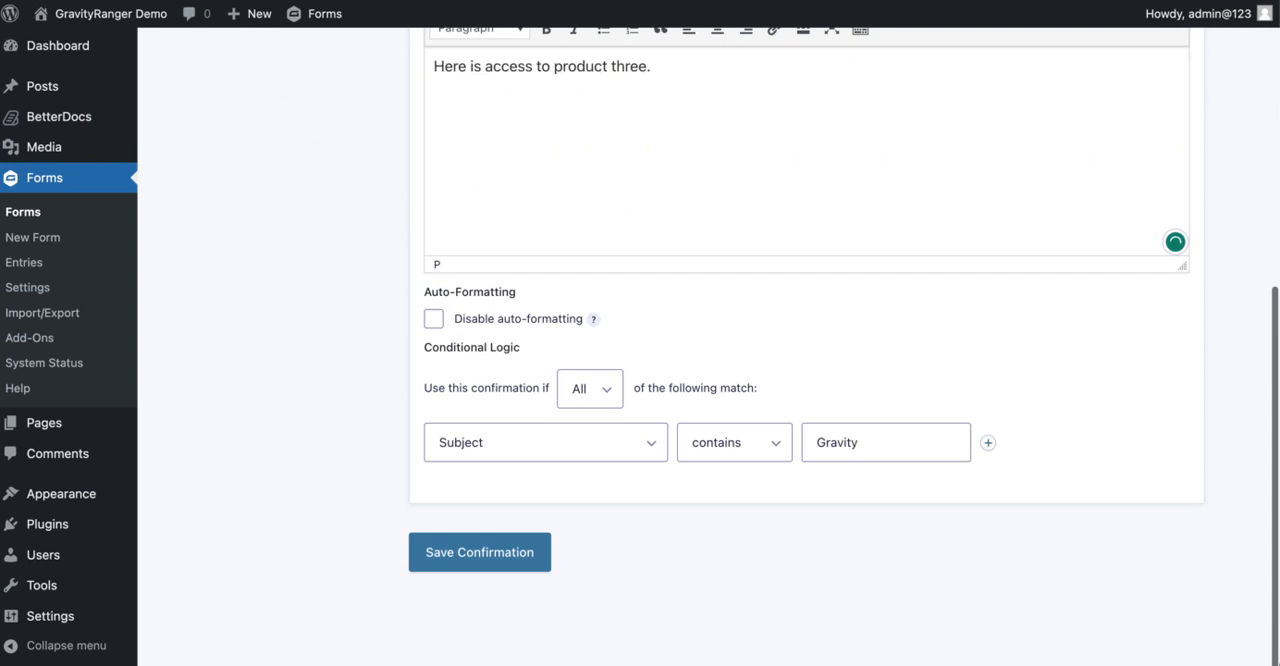
type(".")
Set the Product Three confirmation's Subject contains rule to "forms" and save the confirmation
double_click(837, 457)
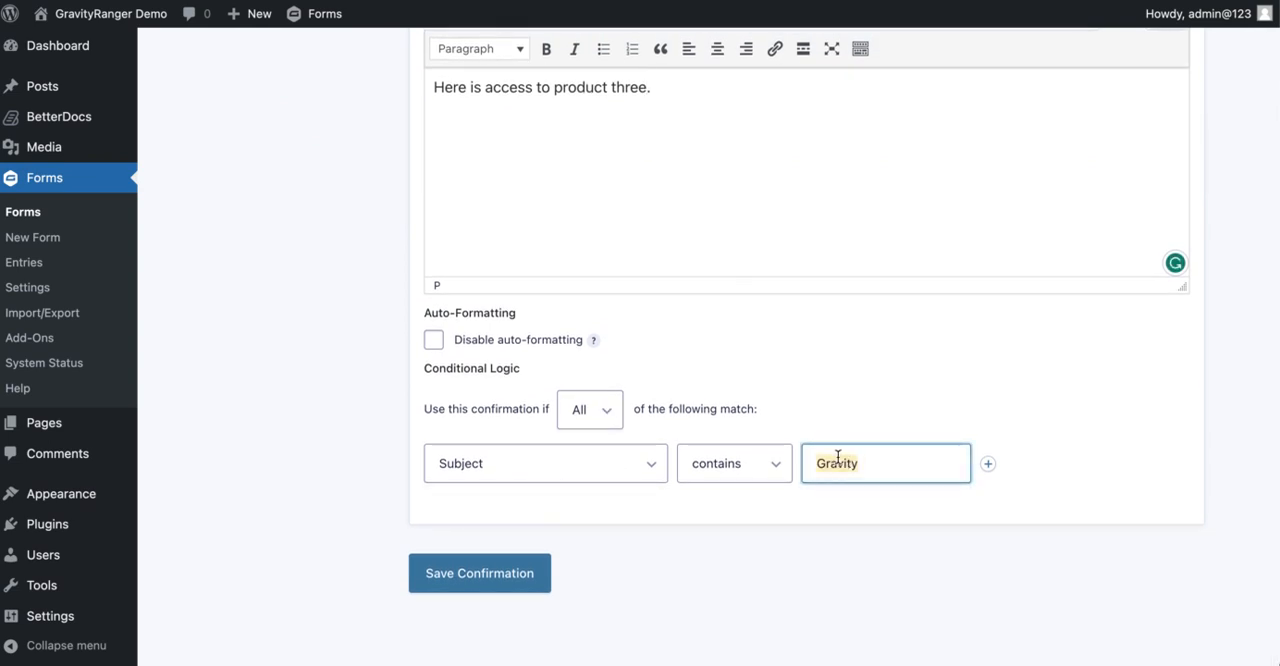
type("forms")
left_click(484, 565)
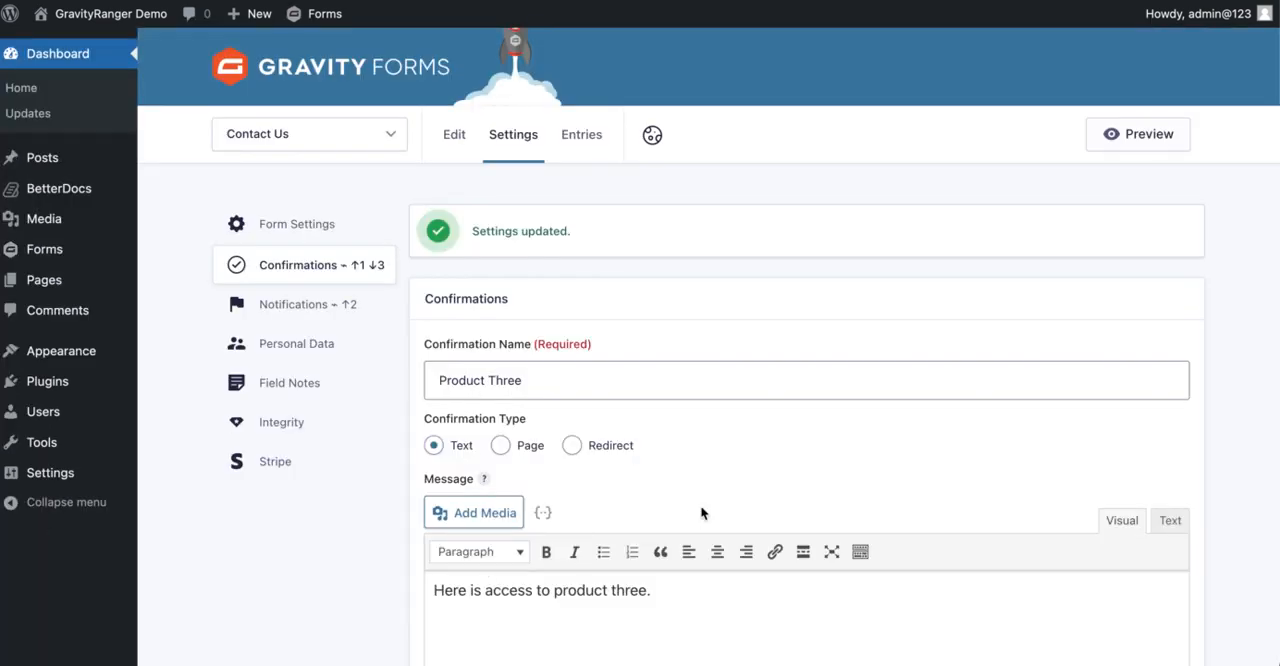
Return to the confirmations list, then preview the Contact Us form with the structure display turned off
left_click(366, 272)
mouse_move(685, 400)
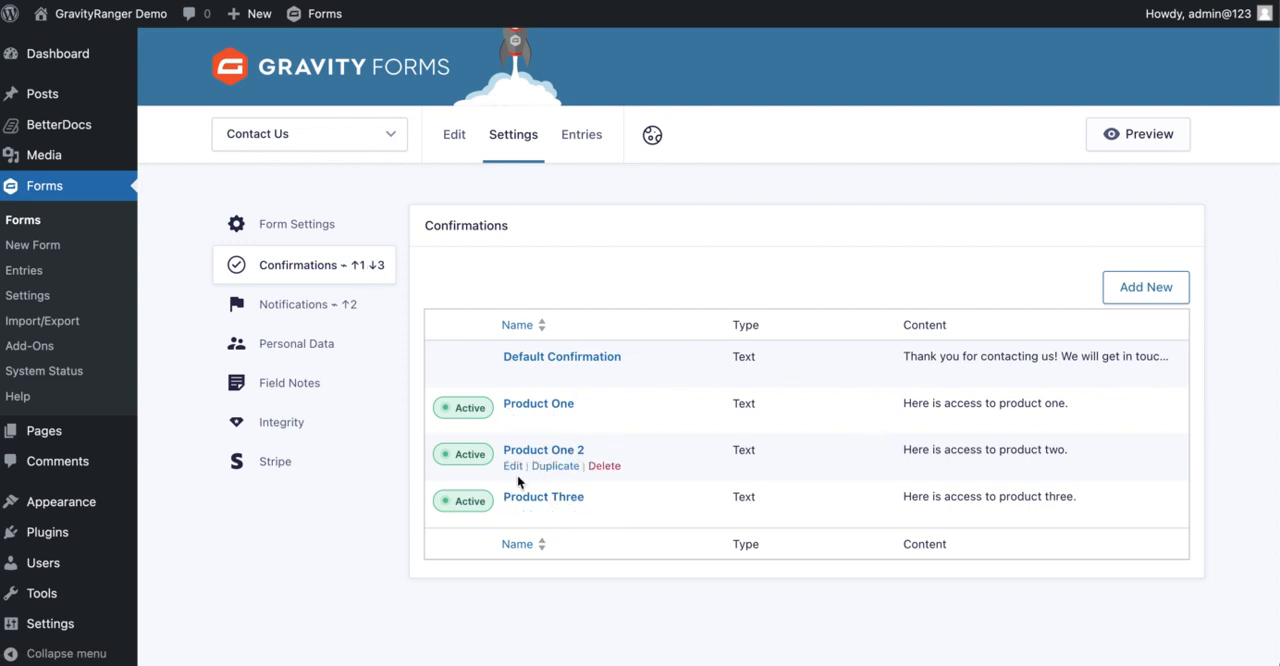
mouse_move(530, 372)
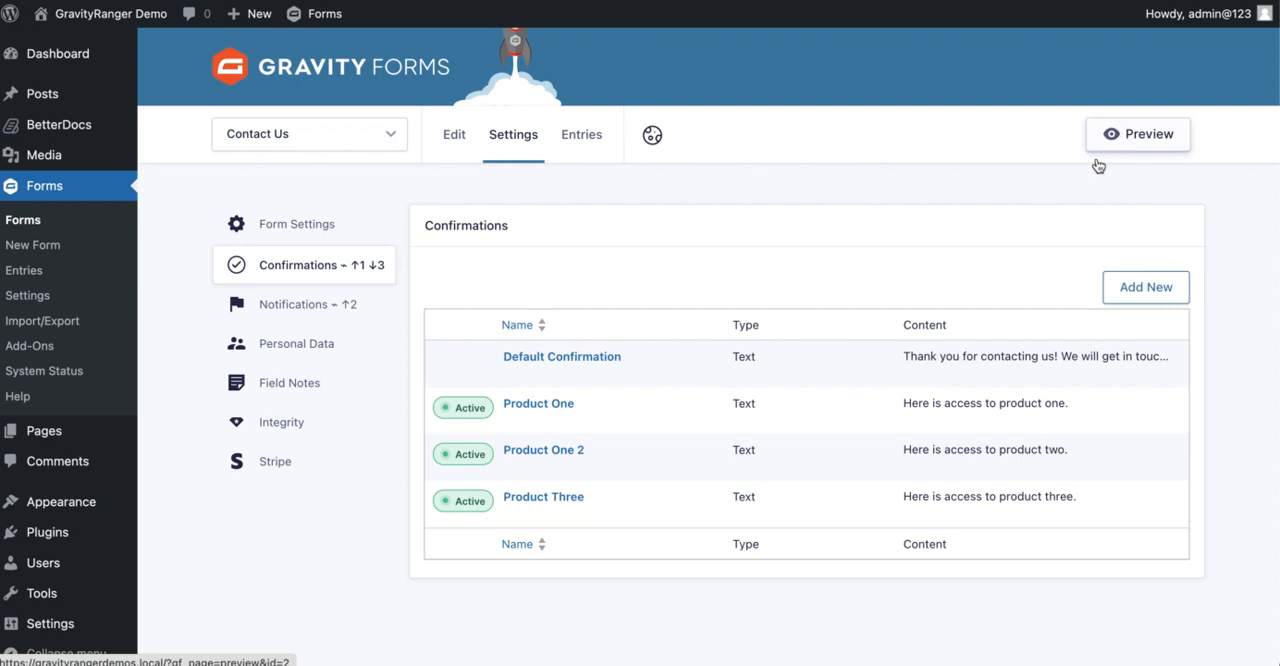
left_click(1130, 145)
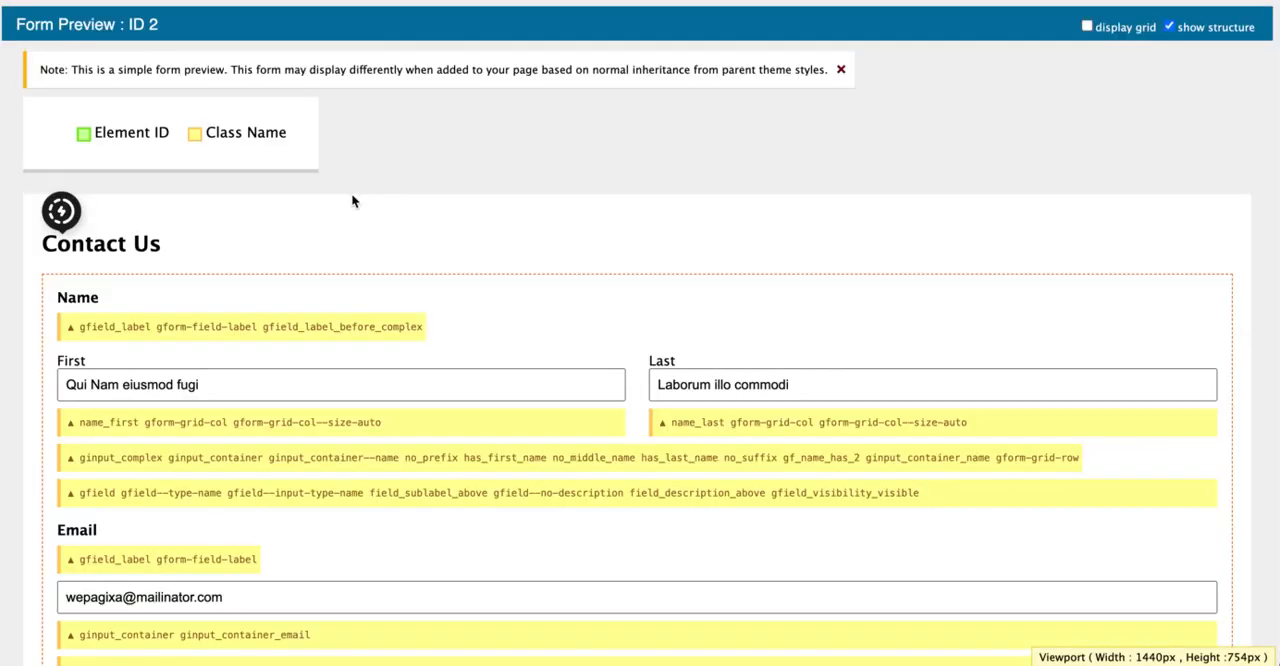
left_click(1205, 33)
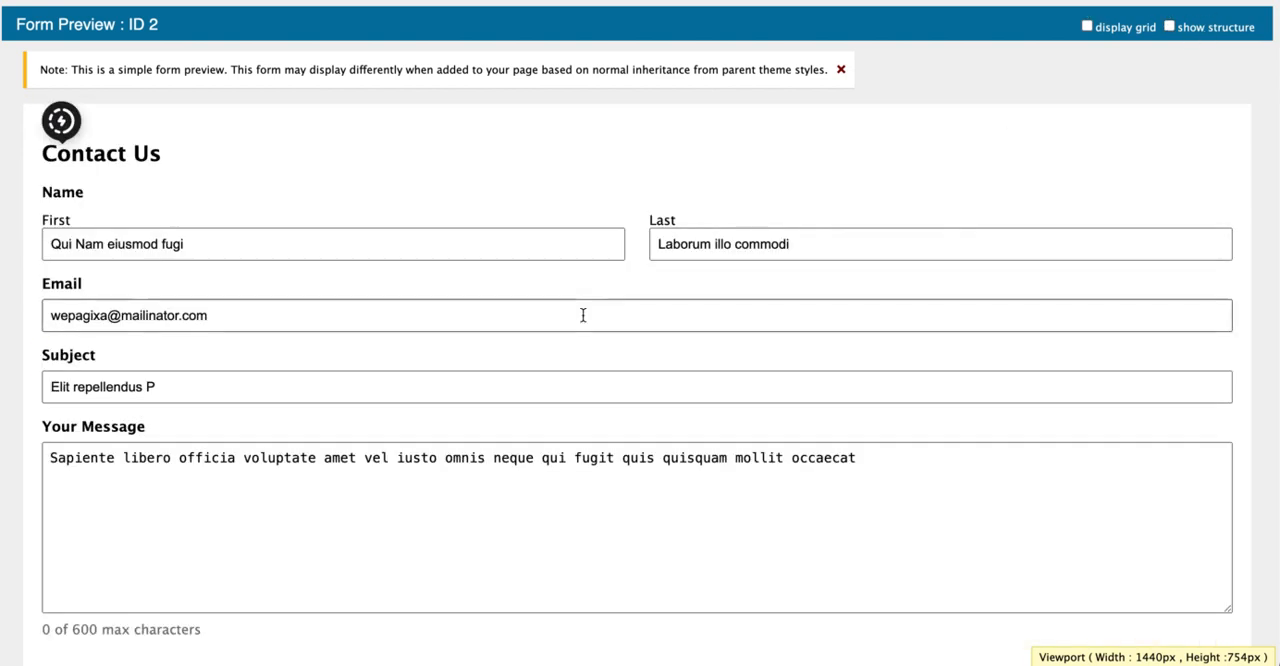
Submit the previewed form with its prefilled Subject and check which confirmation message appears
scroll(583, 314, "down", 2)
left_click(106, 287)
triple_click(106, 287)
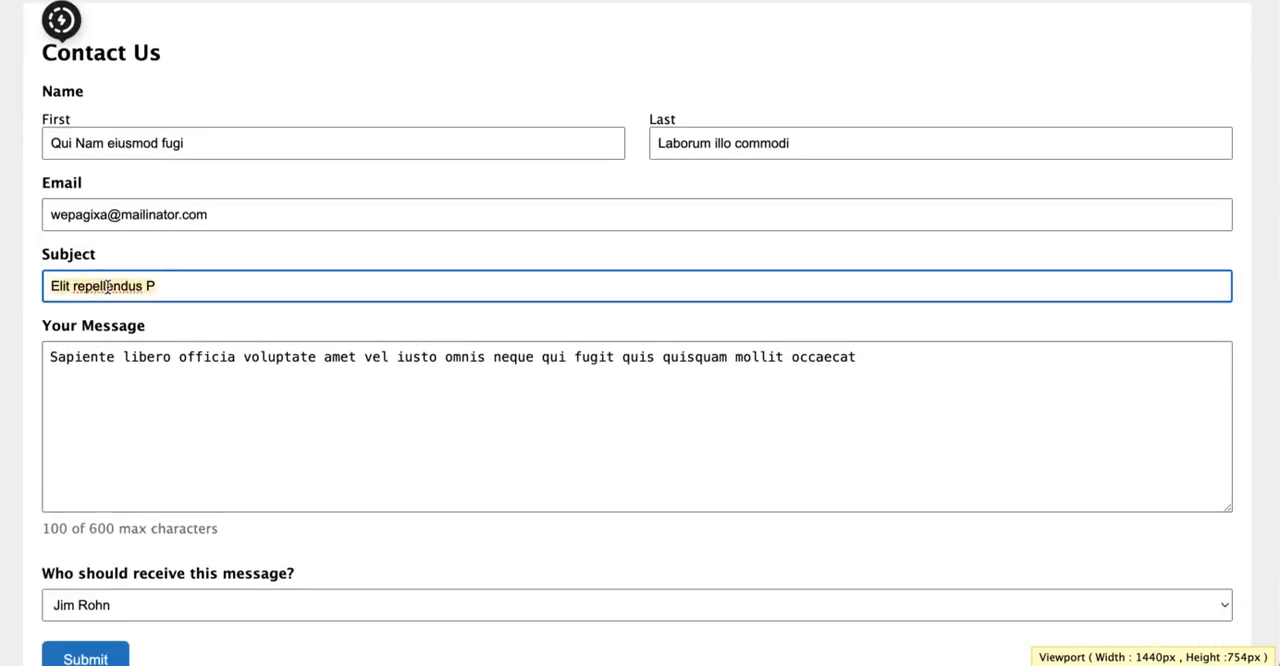
scroll(234, 360, "down", 1)
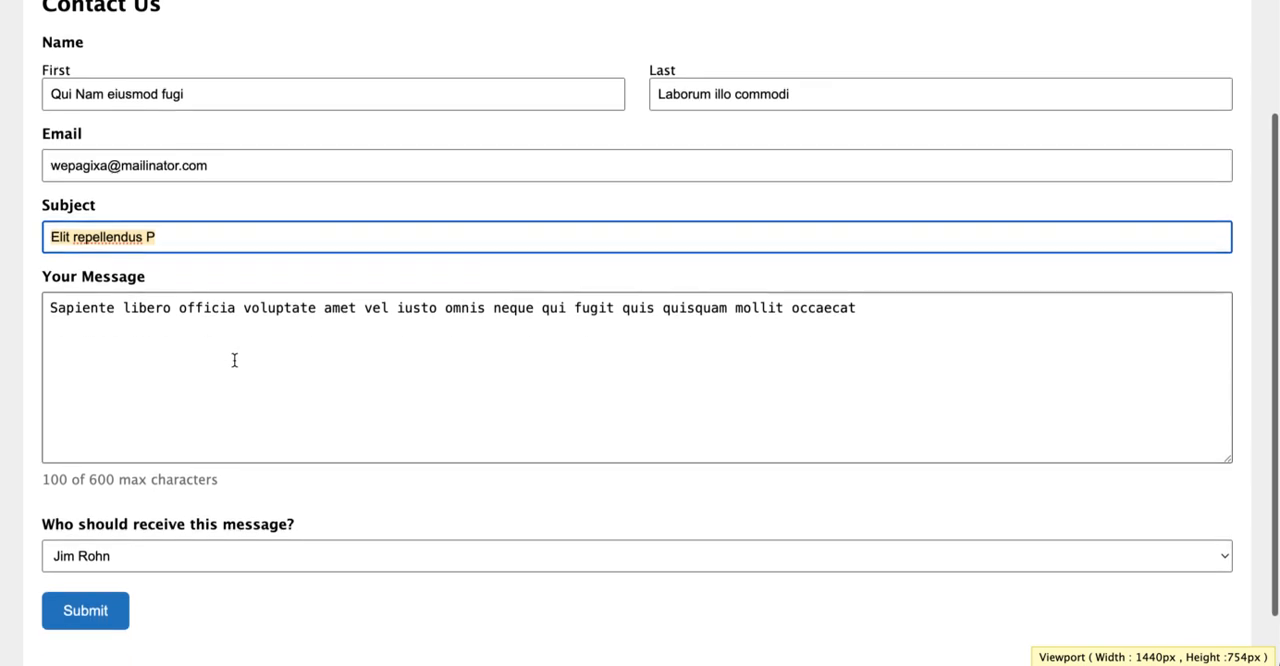
left_click(89, 608)
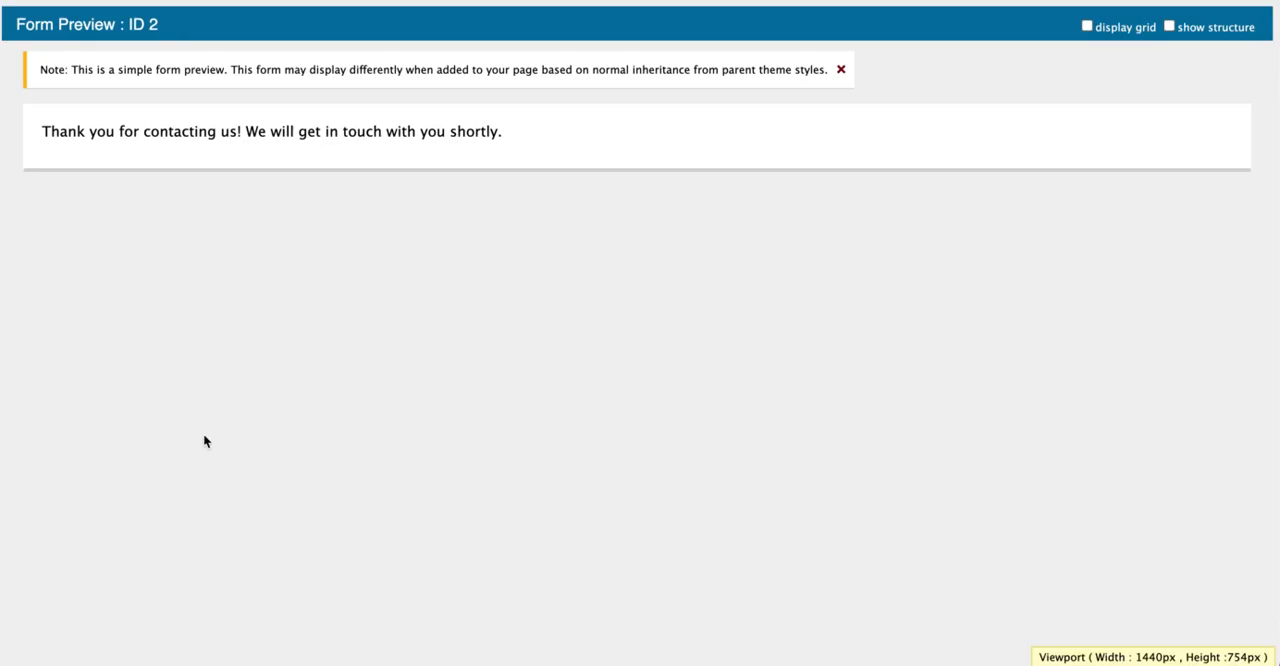
left_click_drag(77, 131, 529, 154)
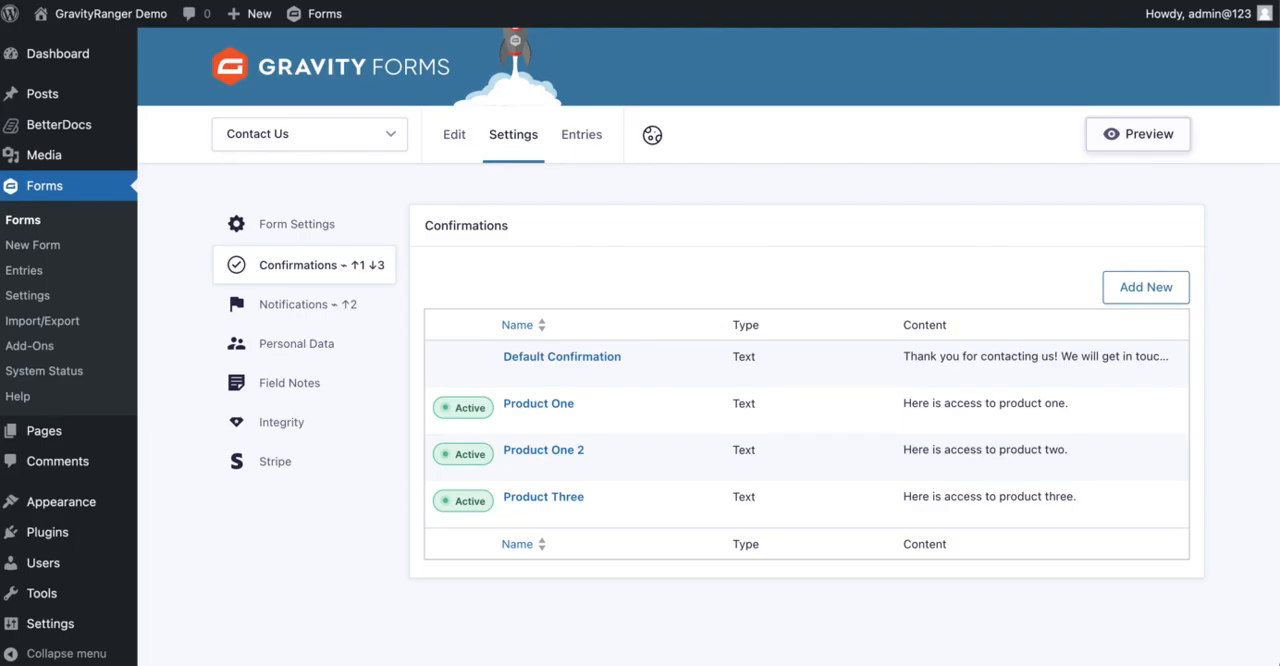
Reopen the Contact Us form preview and turn off the structure and grid displays
left_click(1155, 140)
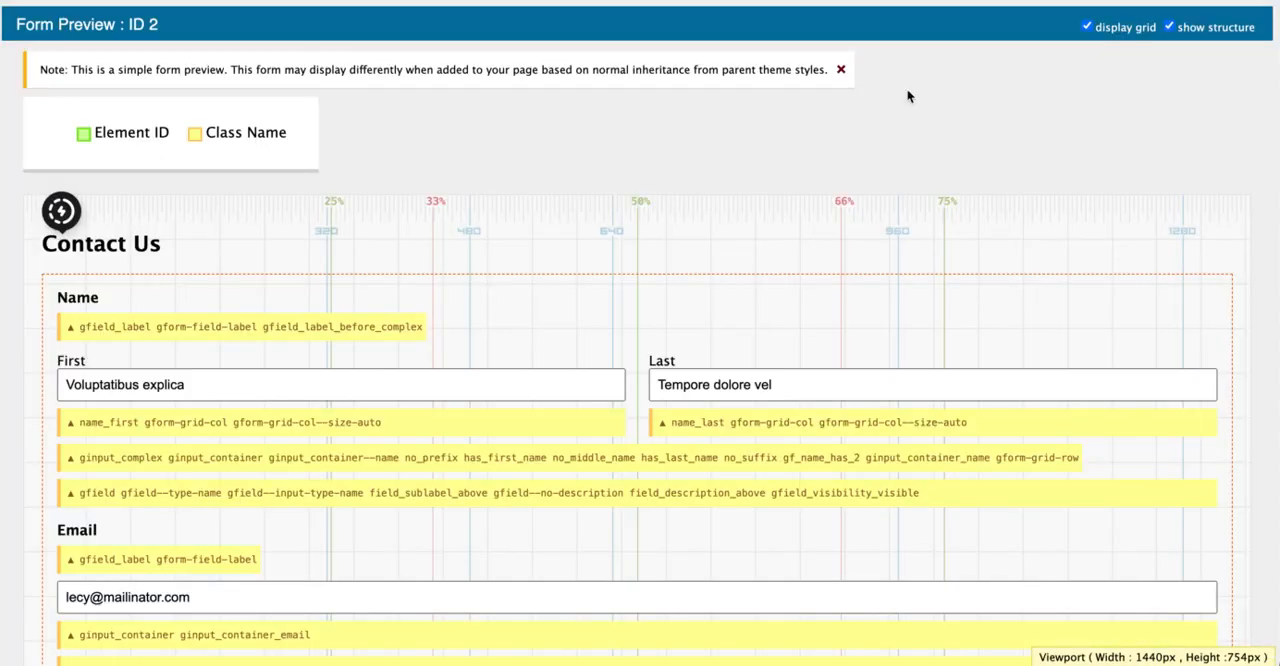
left_click(1198, 27)
left_click(1128, 27)
Submit the previewed form with the Subject "Gravity" and check the confirmation message before closing the preview
left_click(114, 391)
key("ctrl+a")
key("BackSpace")
type("Gravity")
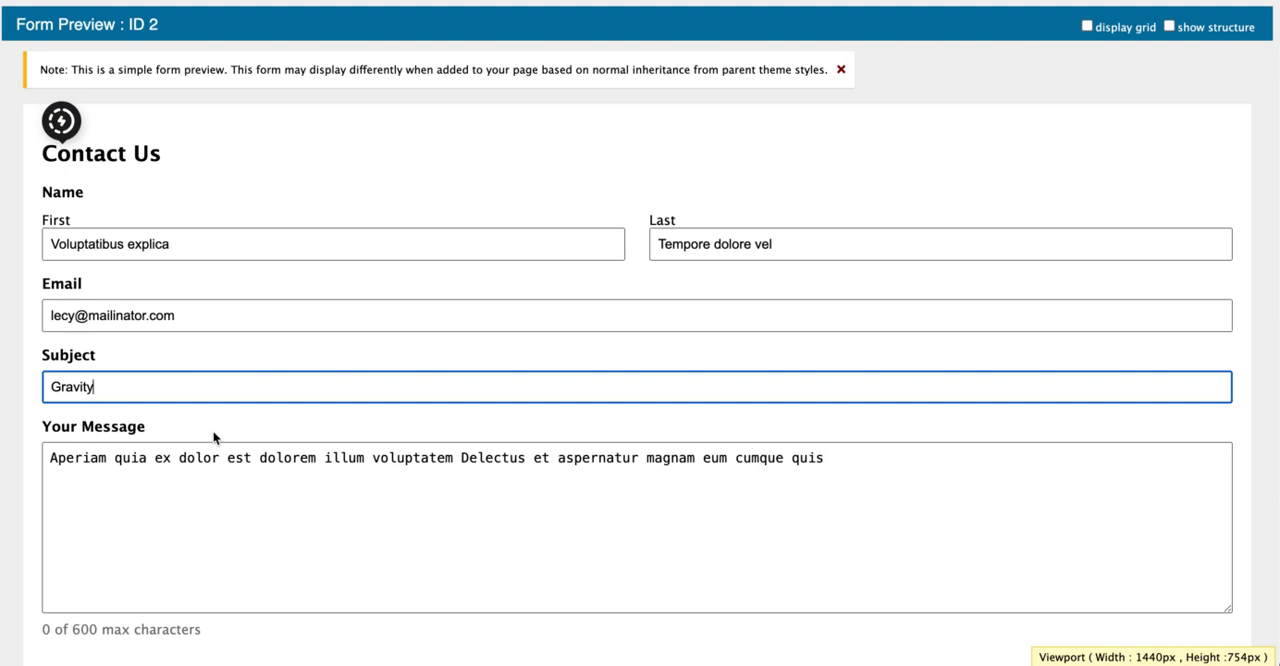
scroll(214, 436, "down", 3)
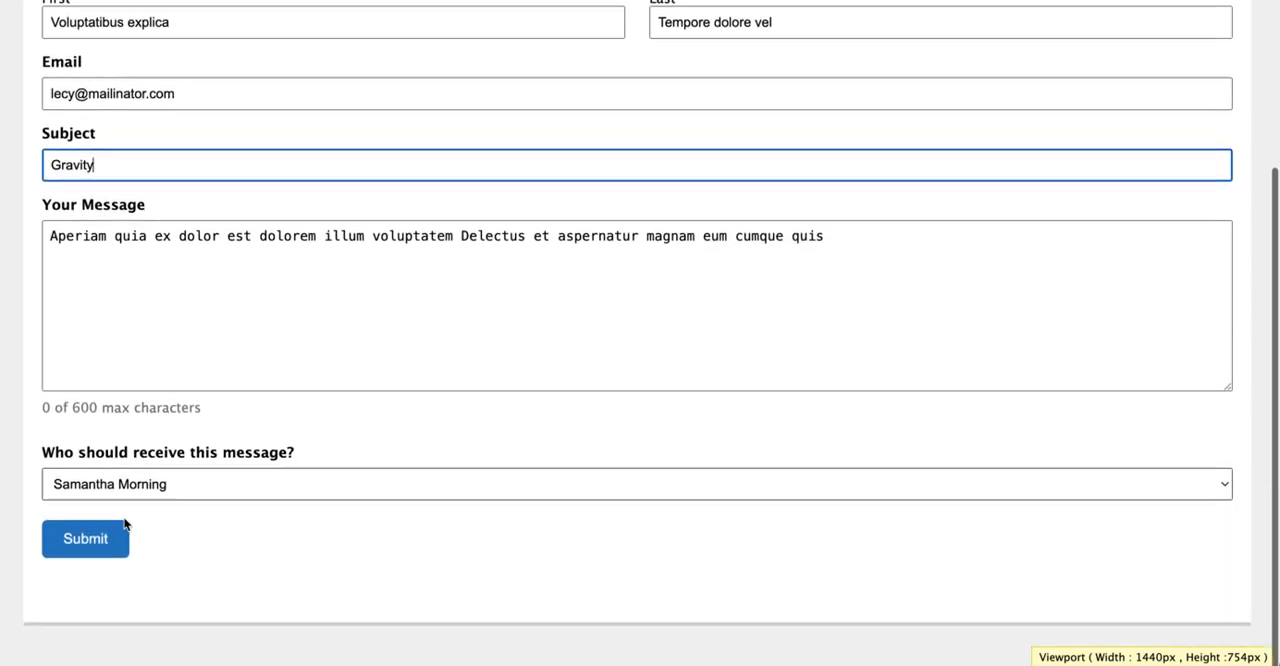
left_click(82, 555)
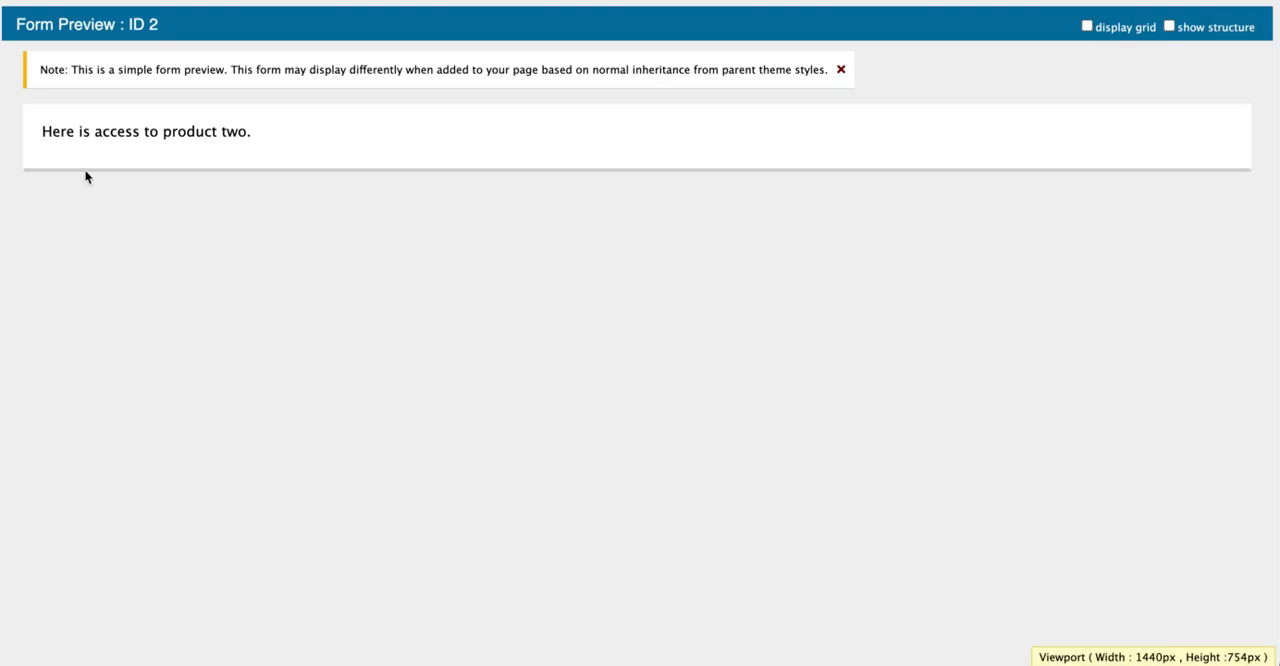
left_click_drag(48, 131, 283, 137)
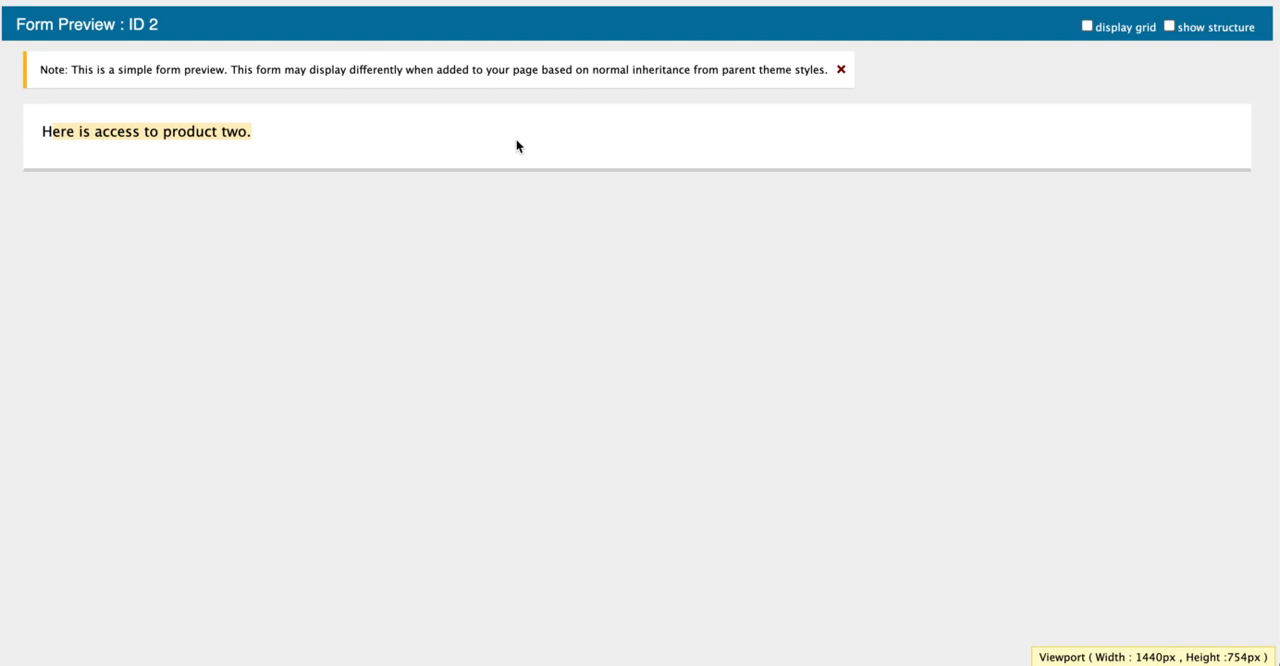
key("super+w")
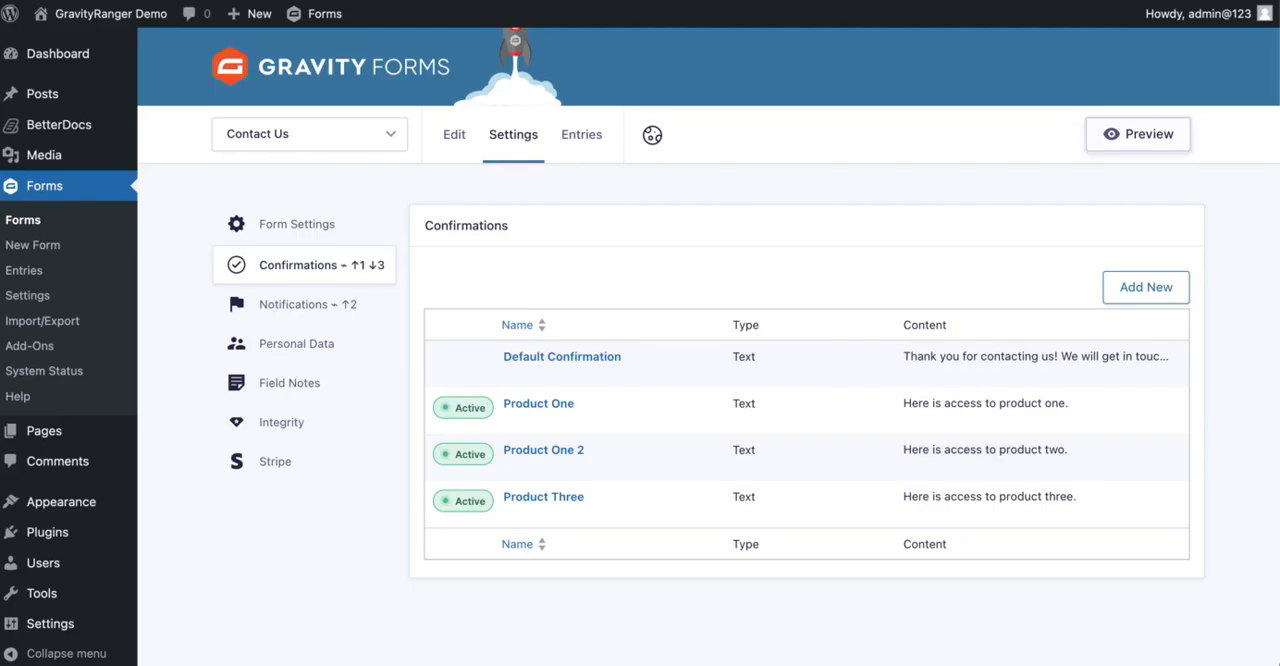
left_click(302, 306)
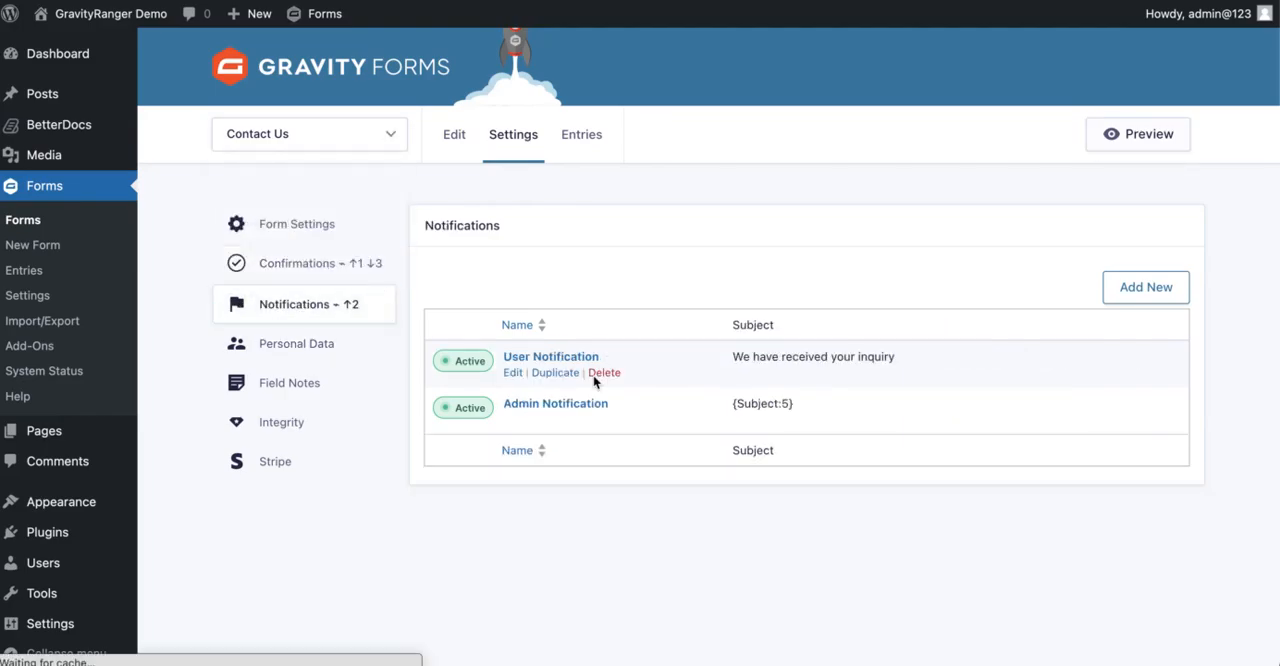
scroll(571, 420, "down", 1)
left_click(313, 263)
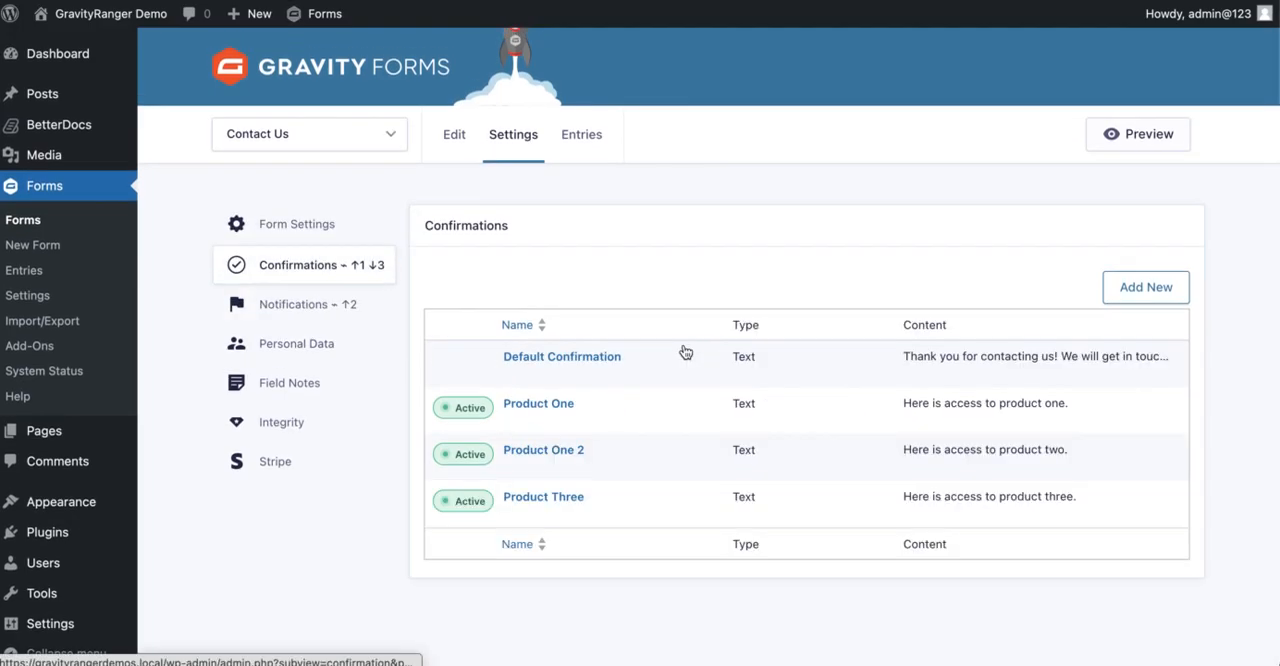
Duplicate the Default Confirmation and review the copy's name, message and conditional logic settings
left_click(563, 376)
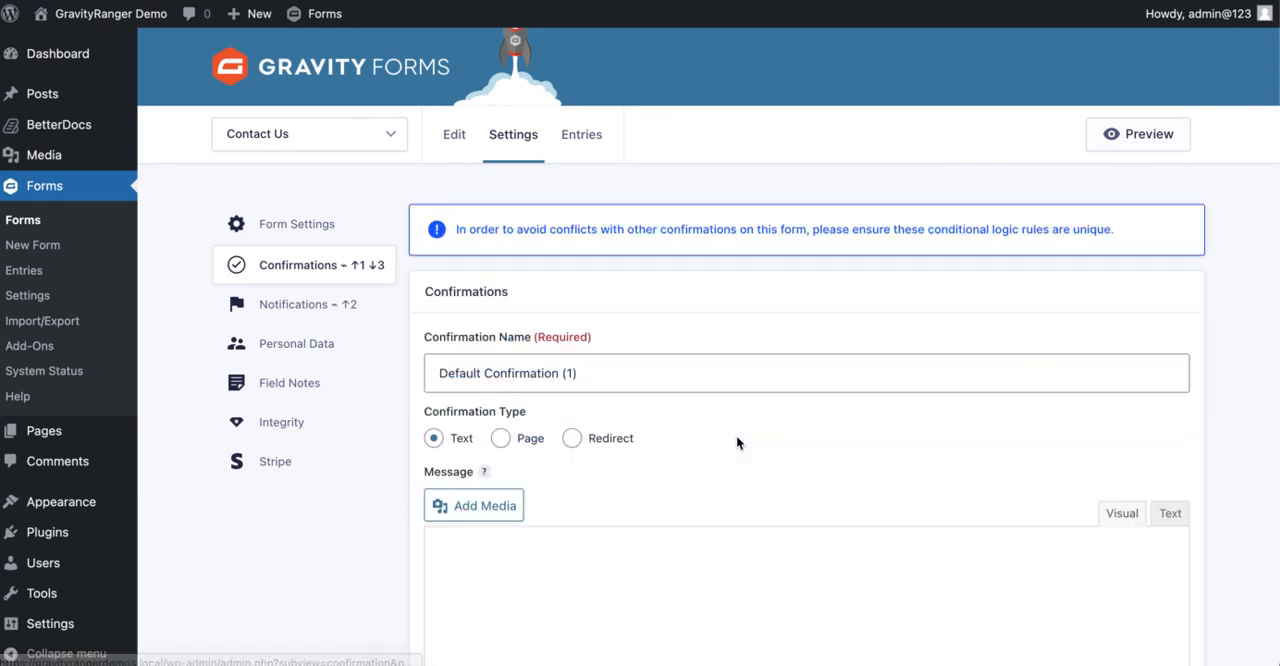
scroll(736, 435, "down", 8)
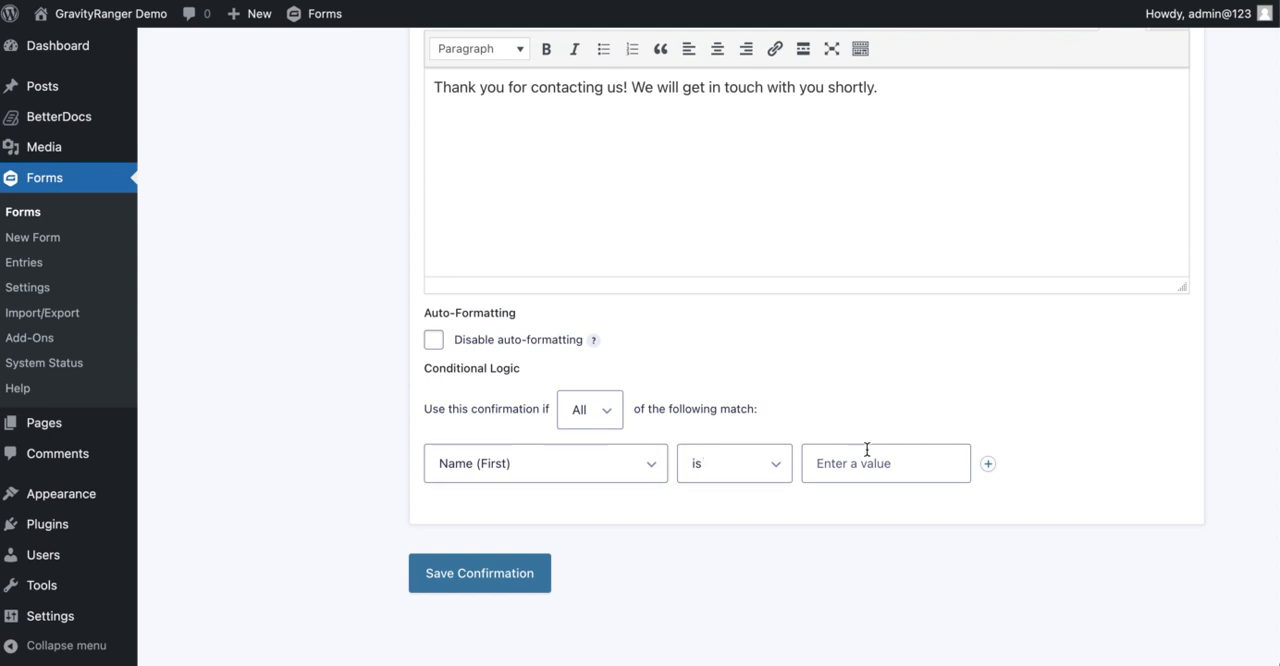
scroll(759, 376, "up", 10)
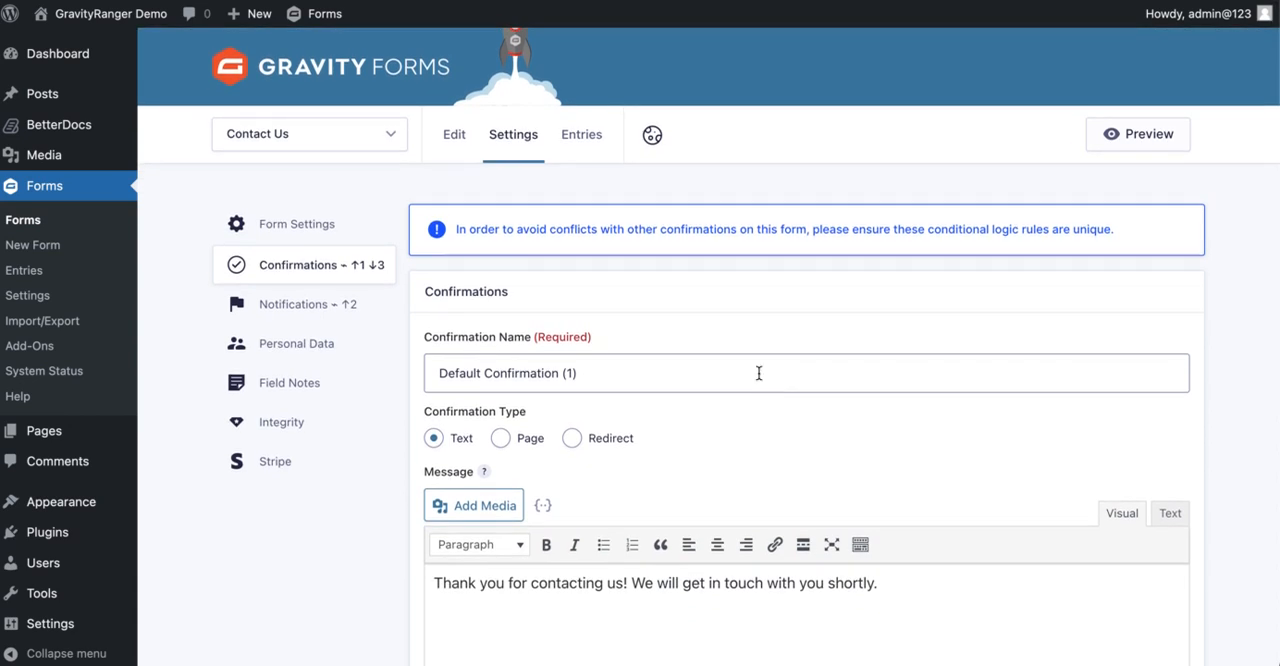
scroll(759, 373, "down", 5)
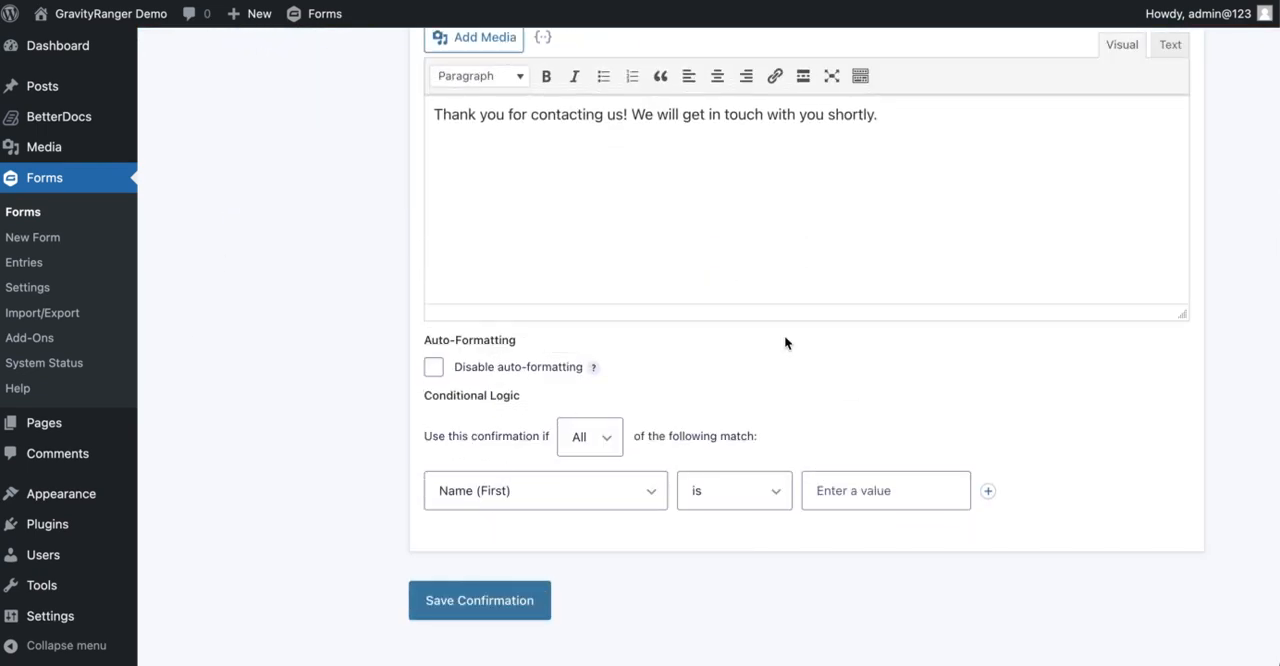
scroll(734, 252, "down", 1)
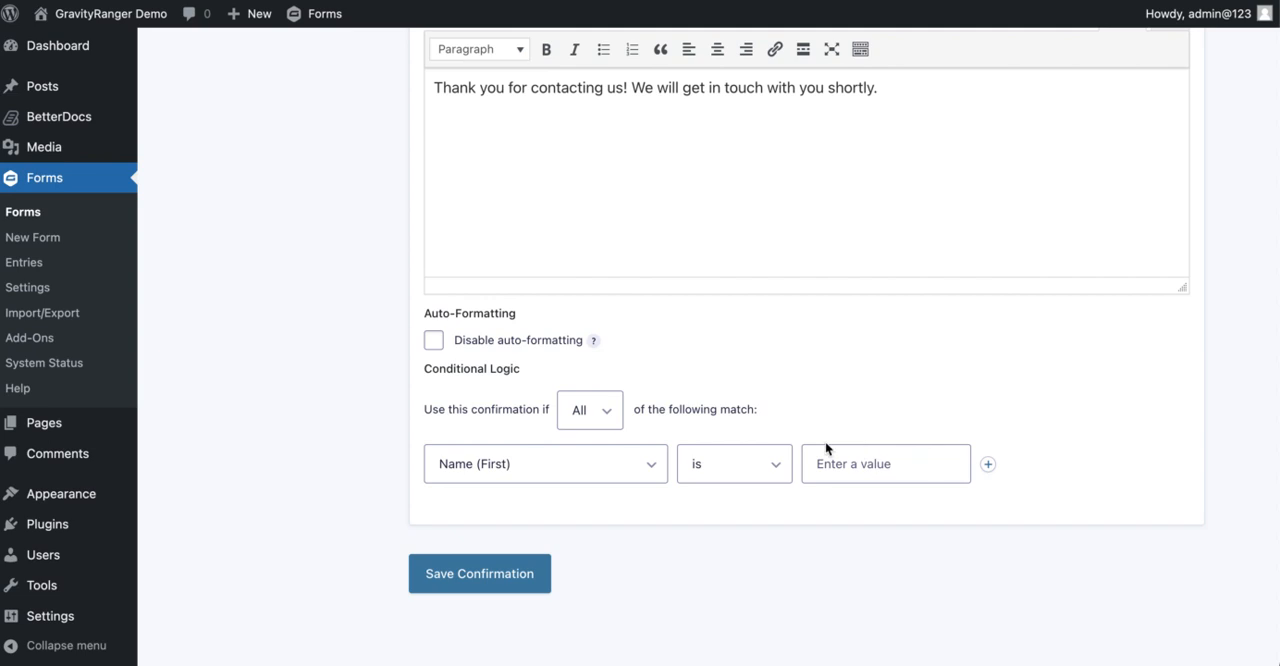
scroll(699, 248, "up", 5)
scroll(699, 248, "up", 1)
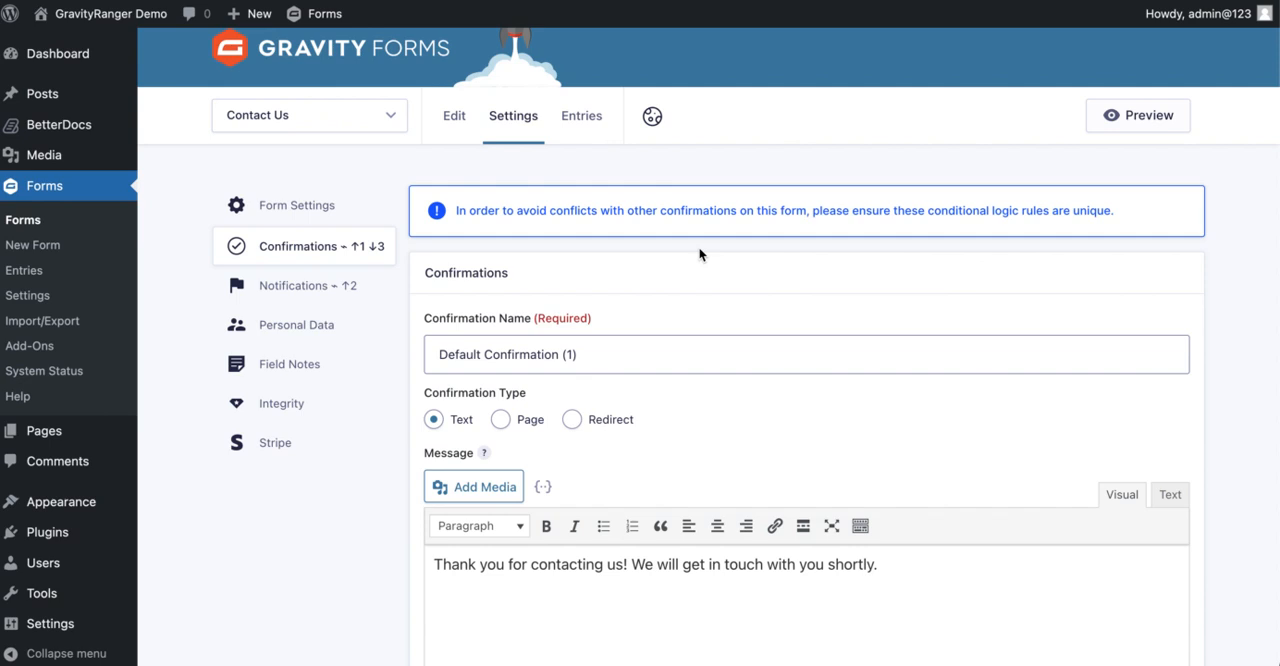
scroll(698, 246, "down", 5)
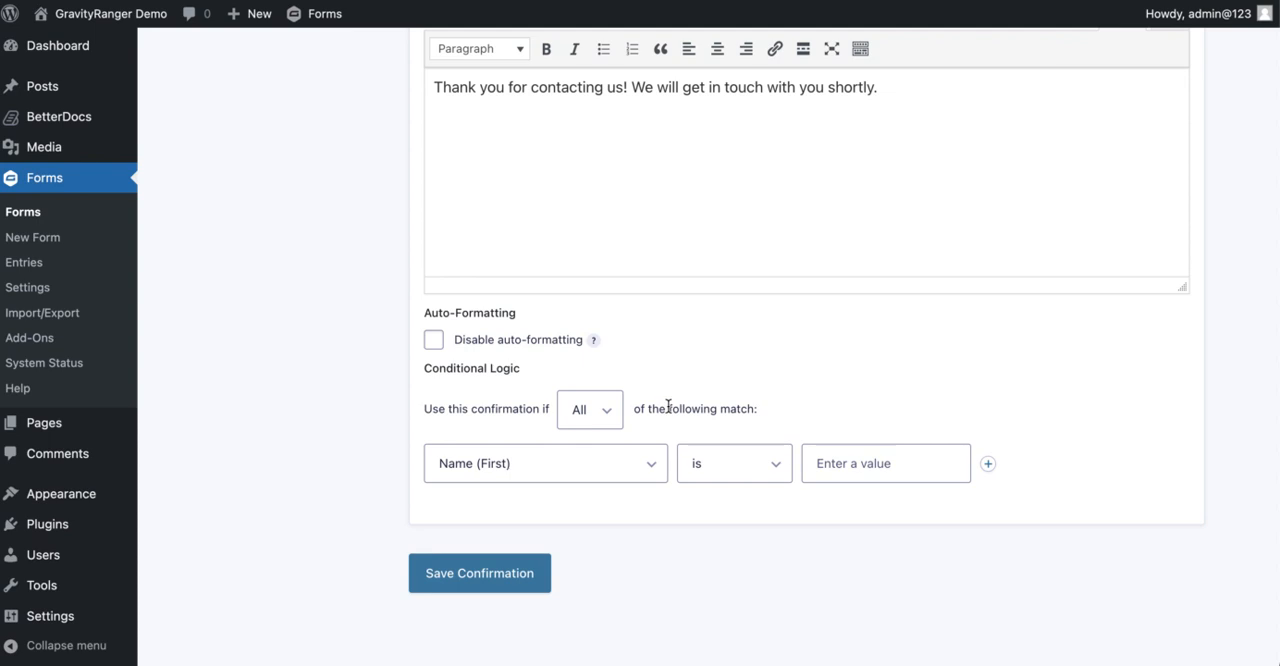
scroll(671, 411, "up", 1)
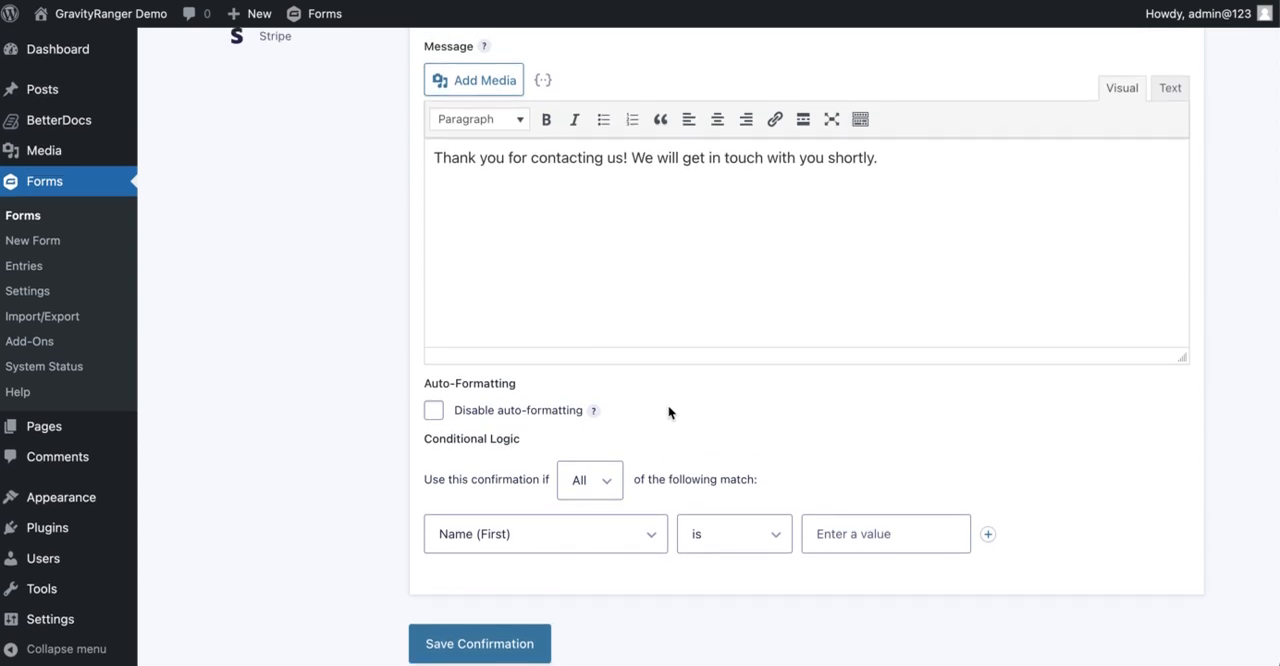